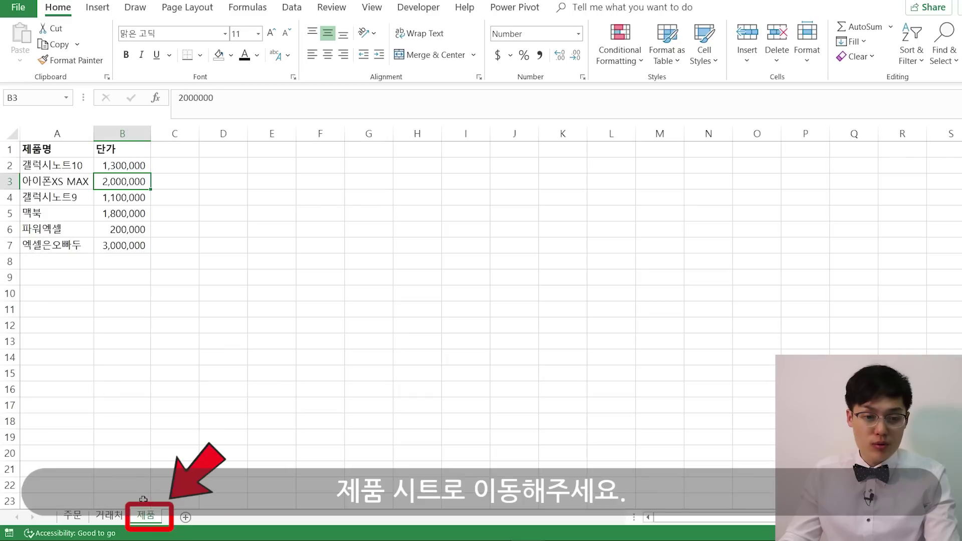
Convert the product list in A1:B7 on the 제품 sheet into a table with headers.
{"action": "left_click", "coordinate": [68, 151]}
{"action": "left_click", "coordinate": [119, 149]}
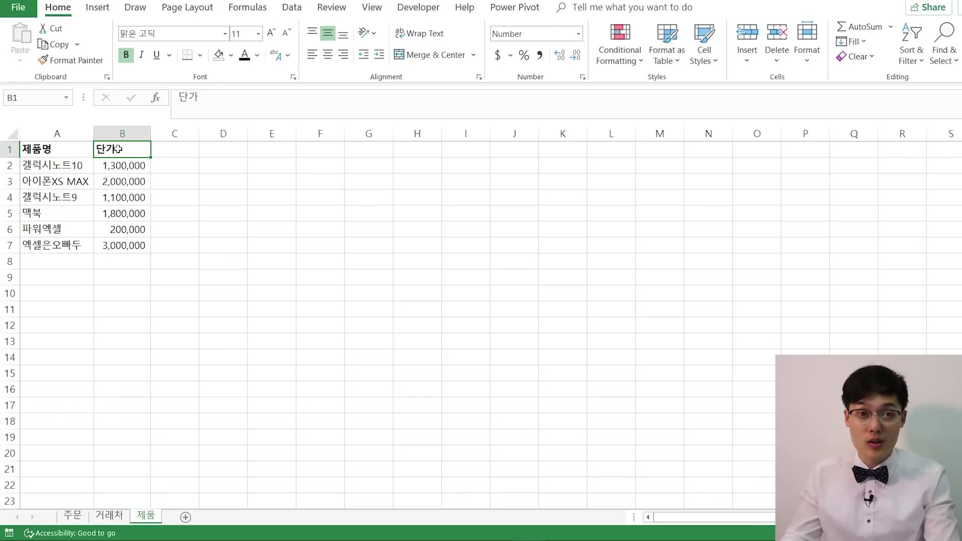
{"action": "left_click", "coordinate": [70, 186]}
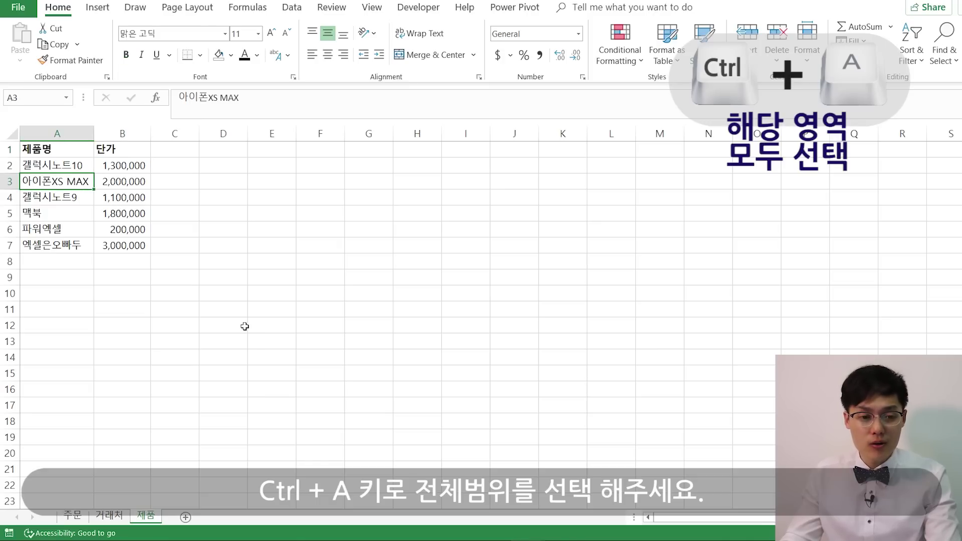
{"action": "key", "text": "ctrl+a"}
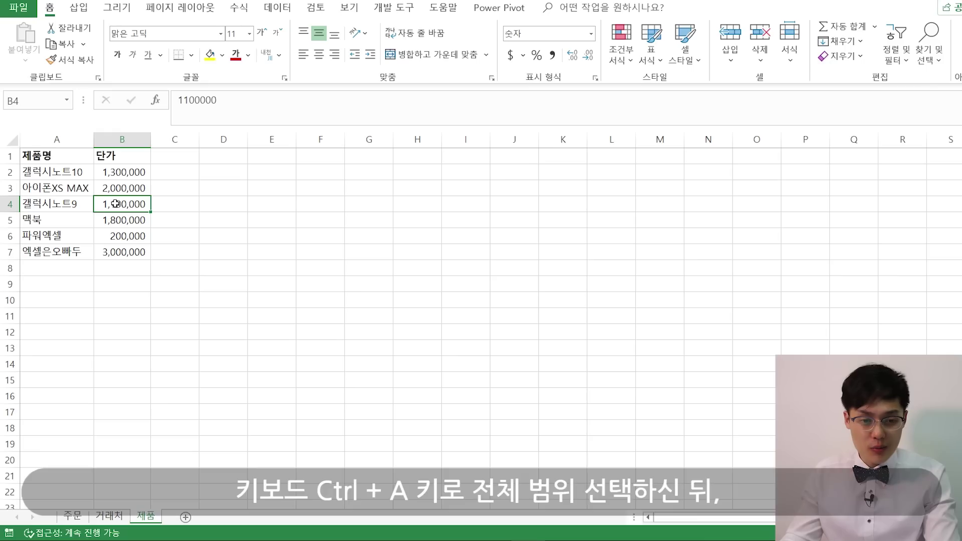
{"action": "key", "text": "ctrl+a"}
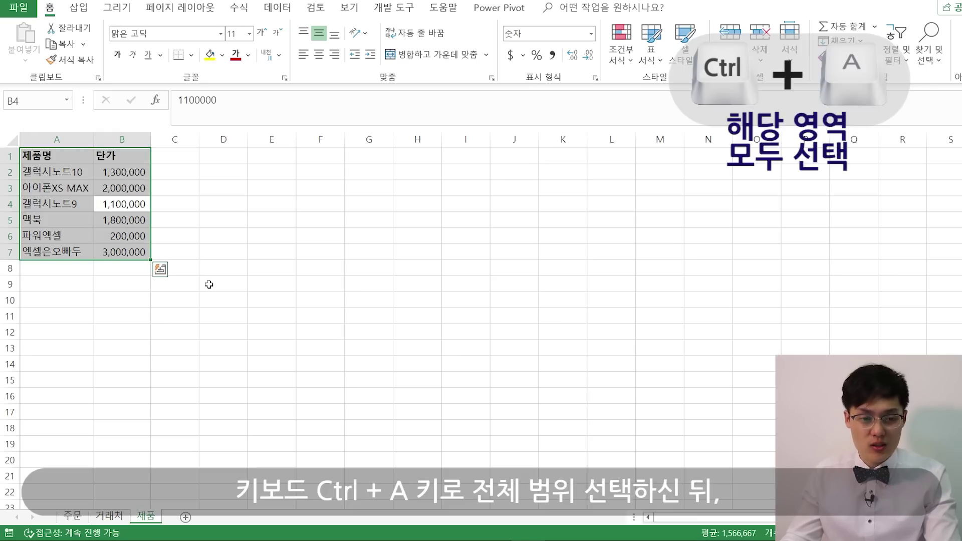
{"action": "left_click", "coordinate": [79, 7]}
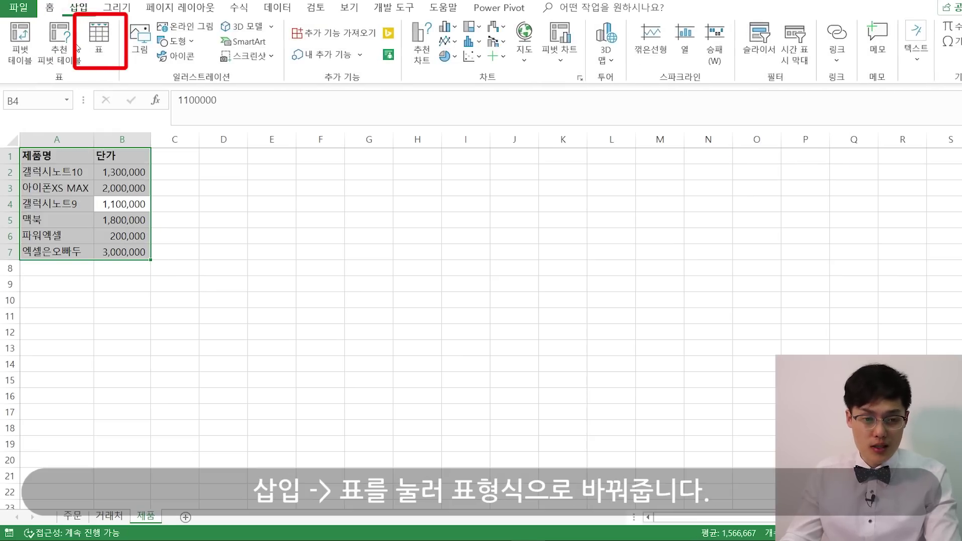
{"action": "left_click", "coordinate": [99, 52]}
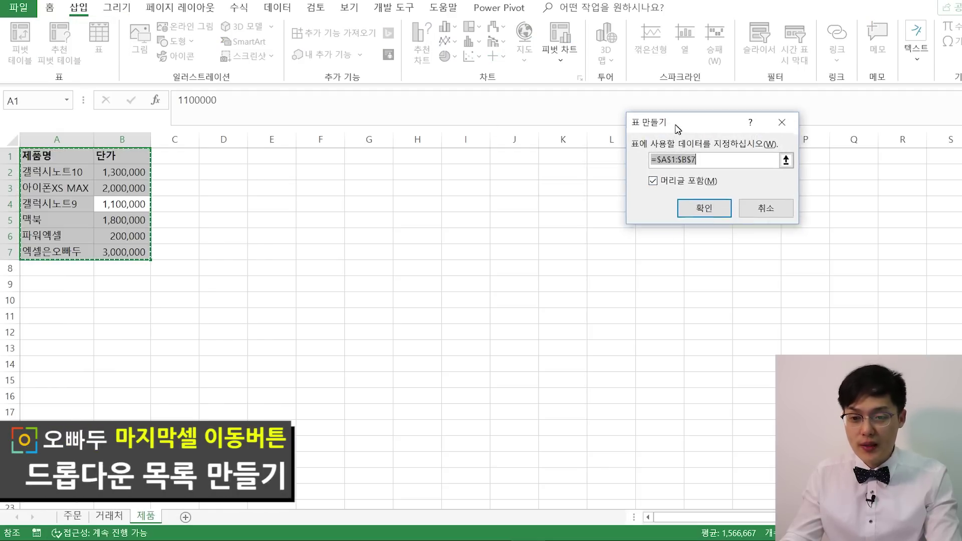
{"action": "left_click_drag", "start_coordinate": [679, 129], "coordinate": [521, 102]}
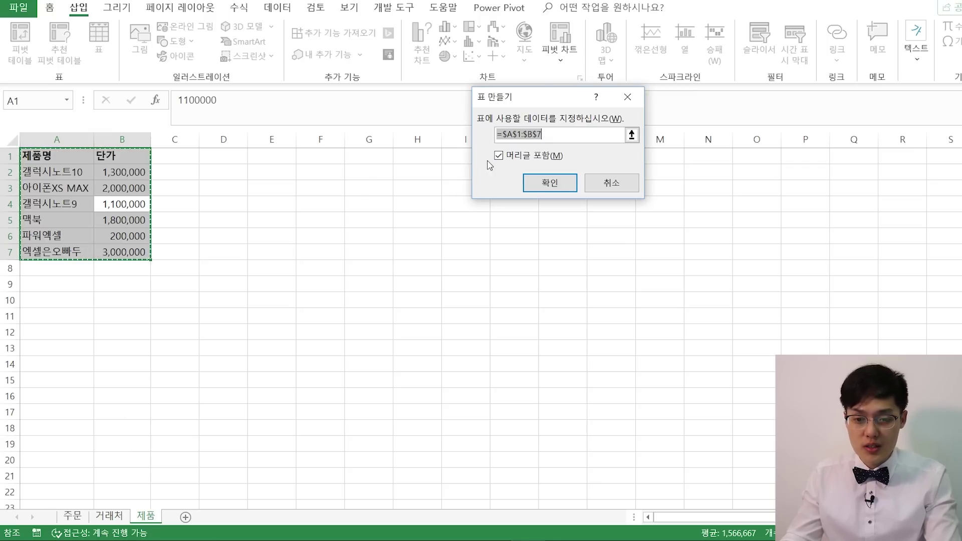
{"action": "left_click", "coordinate": [544, 184]}
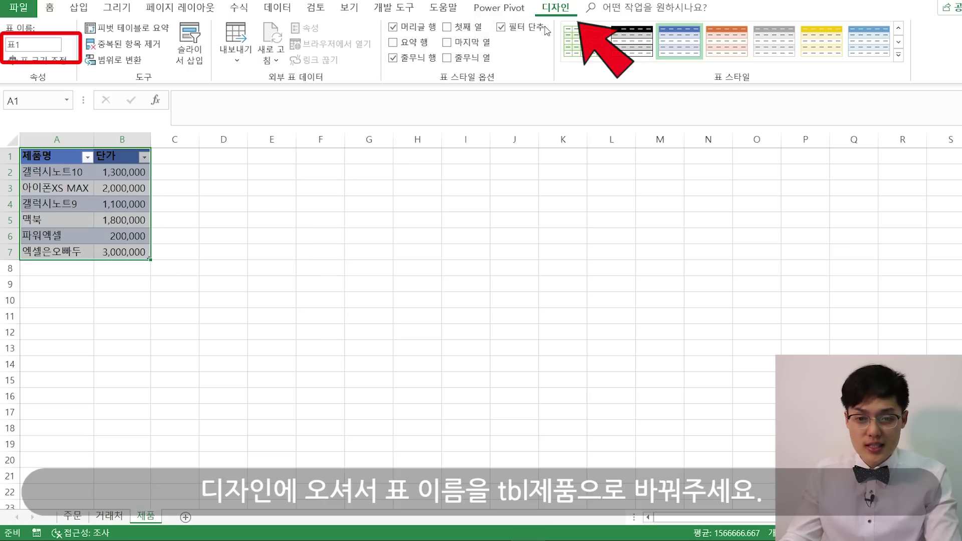
Rename the product table as tbl제품.
{"action": "left_click", "coordinate": [33, 45]}
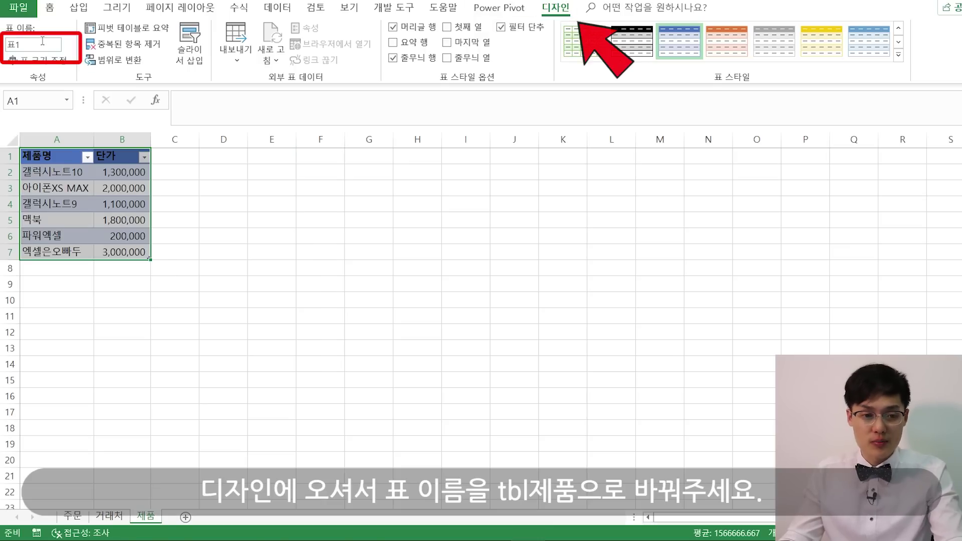
{"action": "type", "text": "tbl제품"}
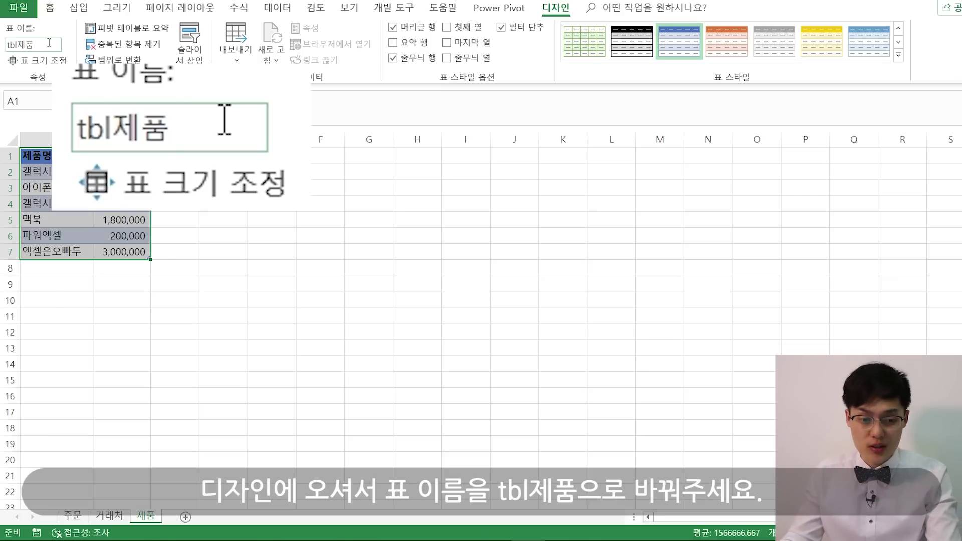
{"action": "key", "text": "Return"}
Check the name of the customer table on the 거래처 sheet.
{"action": "left_click", "coordinate": [109, 517]}
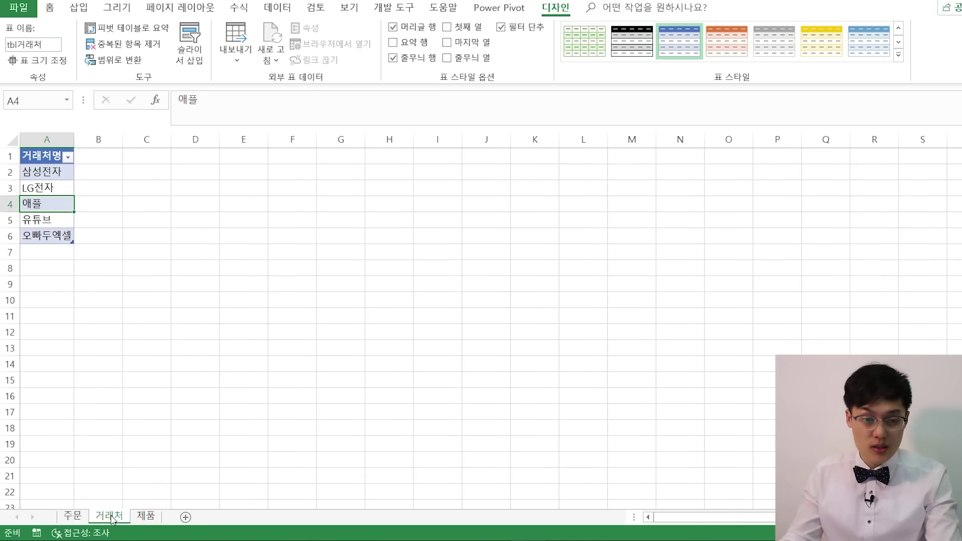
{"action": "left_click", "coordinate": [42, 159]}
{"action": "left_click", "coordinate": [56, 240], "text": "shift"}
{"action": "left_click", "coordinate": [131, 204]}
{"action": "left_click", "coordinate": [45, 188]}
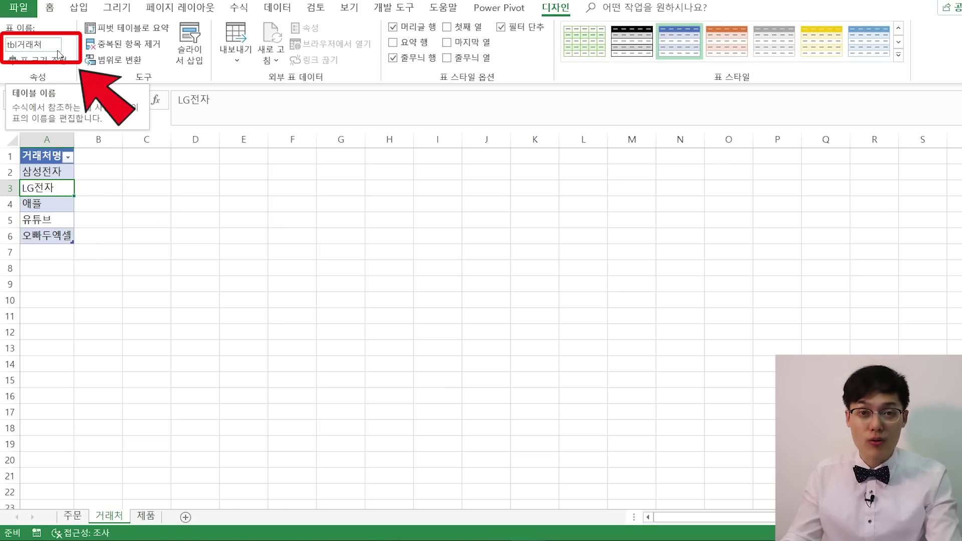
Set data validation to allow only a list (목록) for the 주문 sheet's column A, from A3 to the sheet's last row.
{"action": "left_click", "coordinate": [72, 517]}
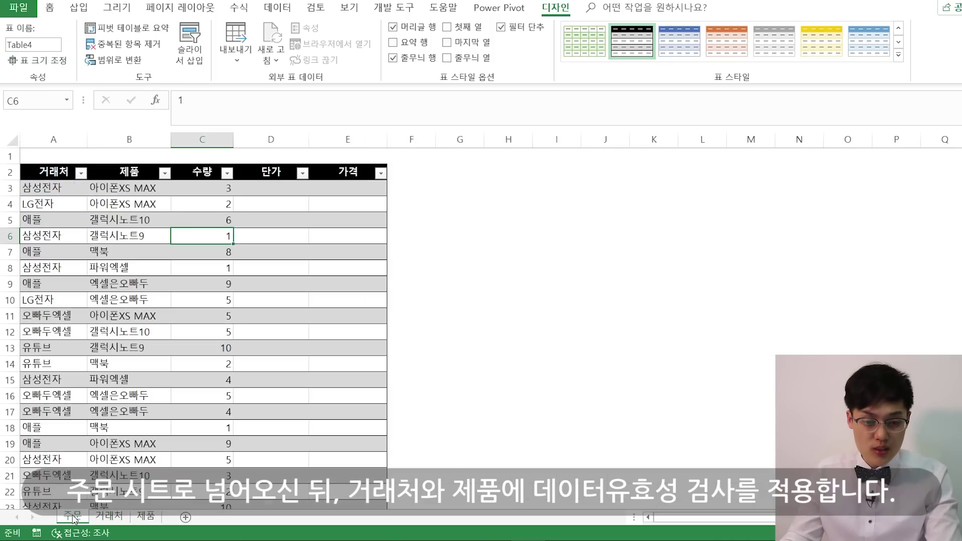
{"action": "left_click", "coordinate": [53, 202]}
{"action": "left_click", "coordinate": [114, 192]}
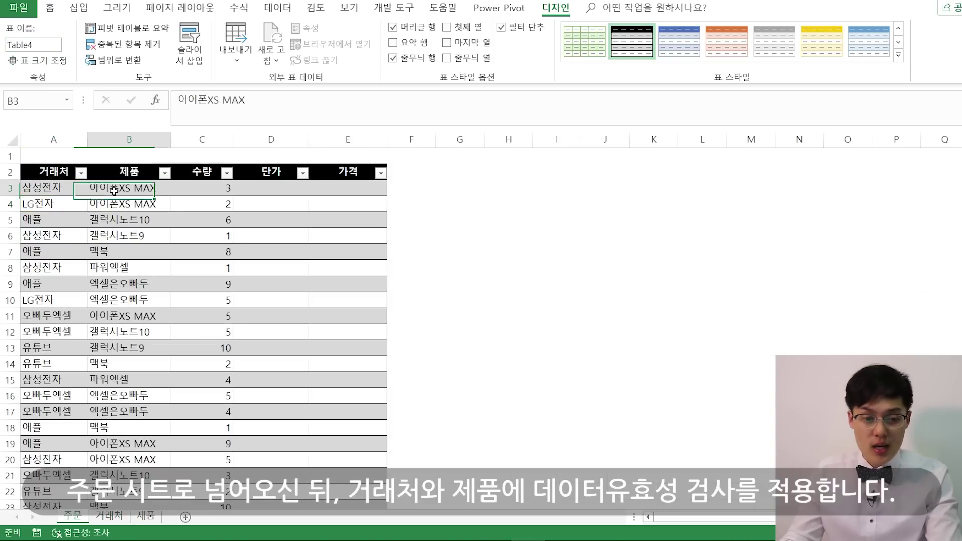
{"action": "left_click", "coordinate": [61, 192]}
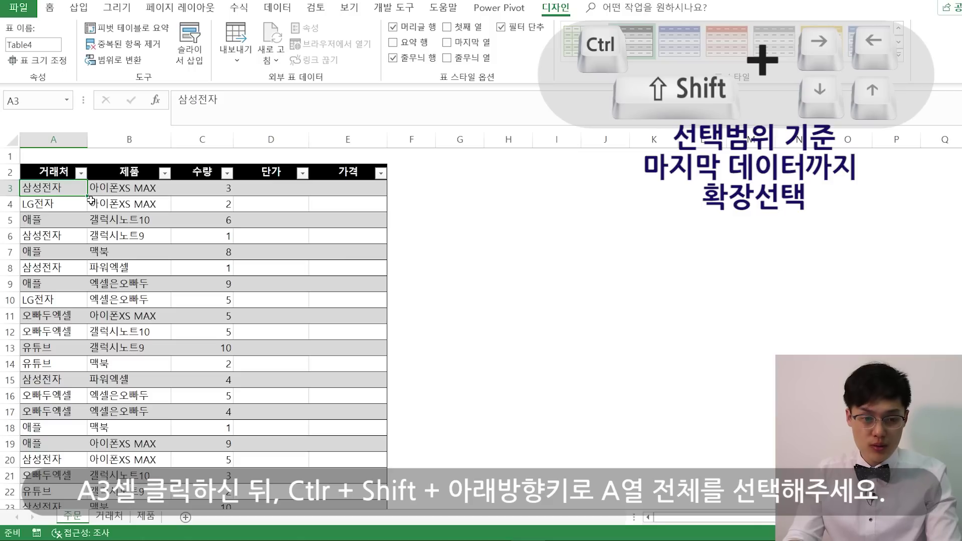
{"action": "key", "text": "ctrl+shift+Down"}
{"action": "key", "text": "ctrl+shift+Down"}
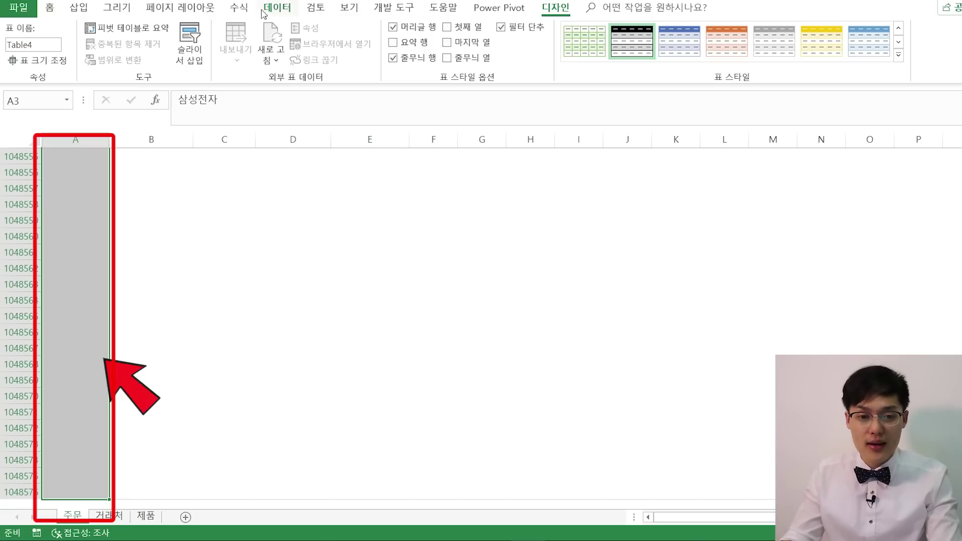
{"action": "left_click", "coordinate": [278, 9]}
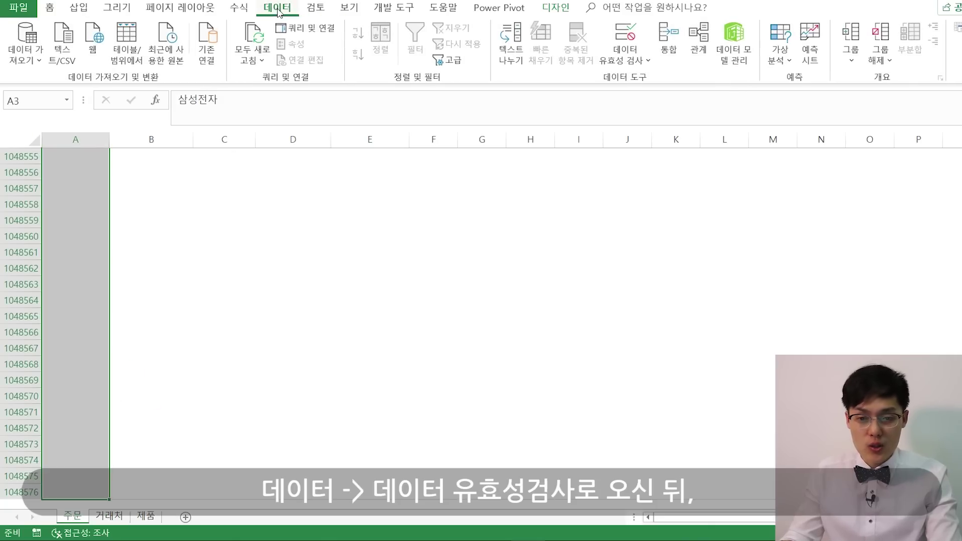
{"action": "left_click", "coordinate": [626, 56]}
{"action": "left_click", "coordinate": [640, 83]}
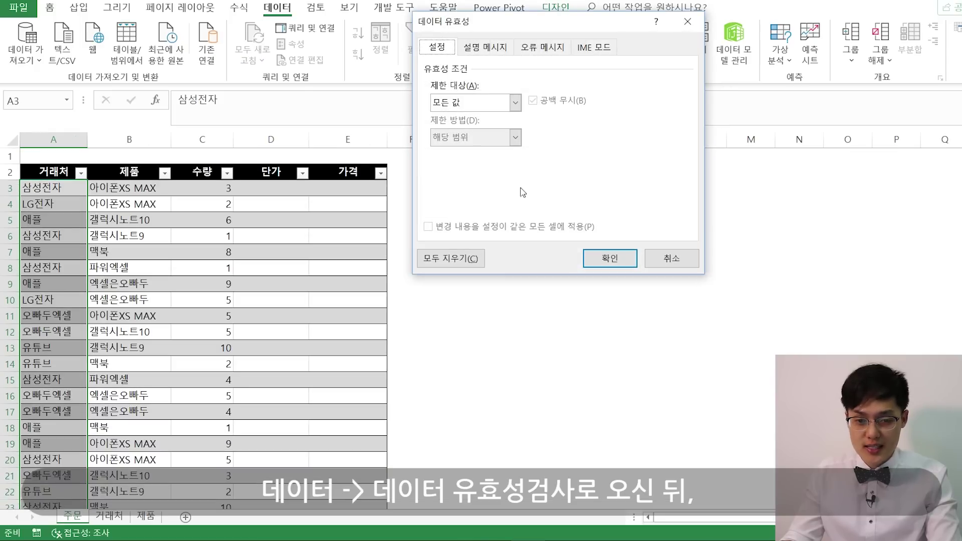
{"action": "left_click", "coordinate": [513, 103]}
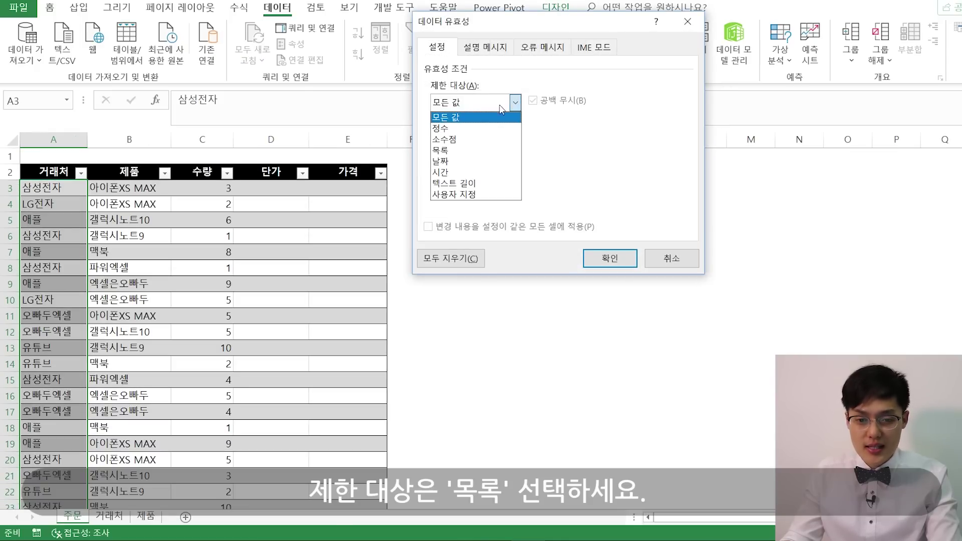
{"action": "left_click", "coordinate": [446, 146]}
{"action": "left_click", "coordinate": [516, 103]}
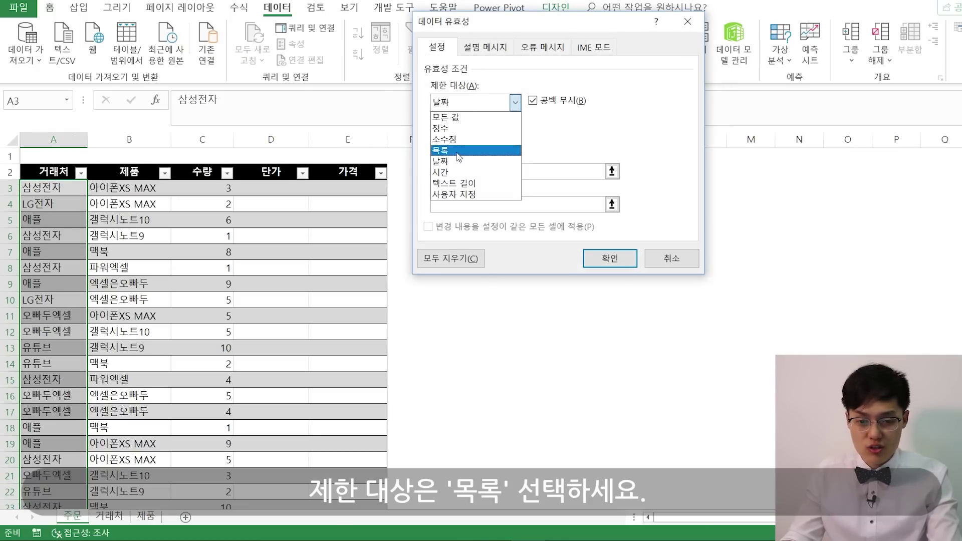
{"action": "left_click", "coordinate": [459, 150]}
Enter =INDIRECT("tbl거래처") as the source of the validation list and apply the rule.
{"action": "left_click", "coordinate": [468, 173]}
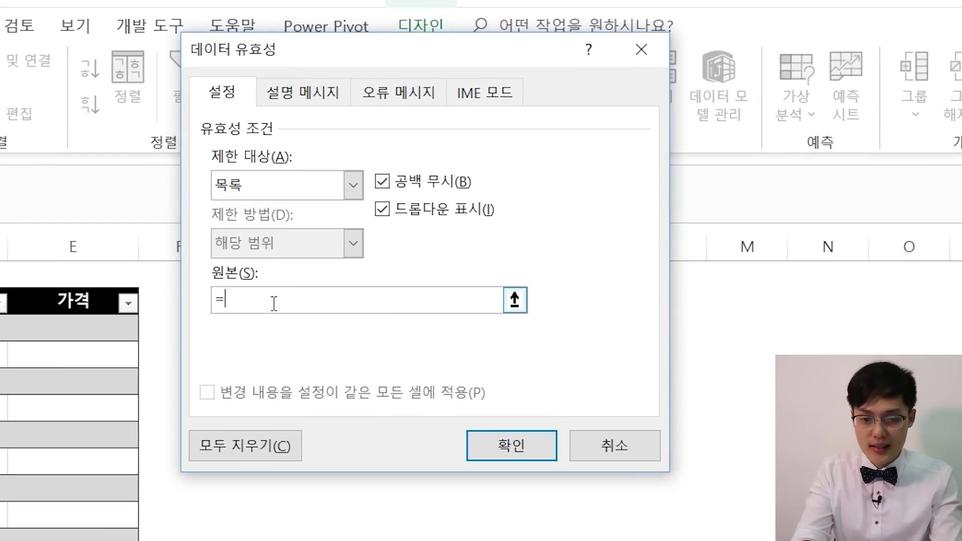
{"action": "type", "text": "="}
{"action": "key", "text": "Caps_Lock"}
{"action": "type", "text": "INDIR"}
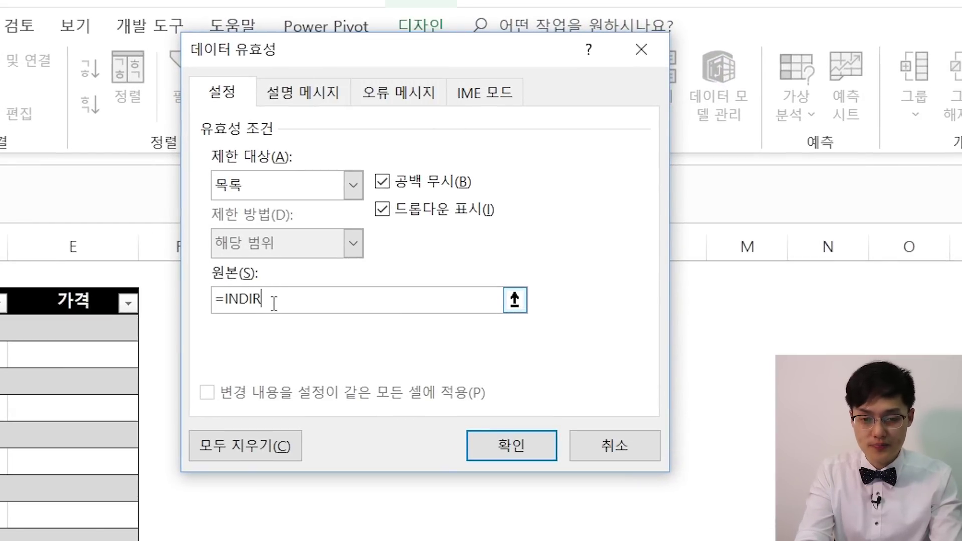
{"action": "type", "text": "ECT(\""}
{"action": "key", "text": "Caps_Lock"}
{"action": "type", "text": "tbl거래처\""}
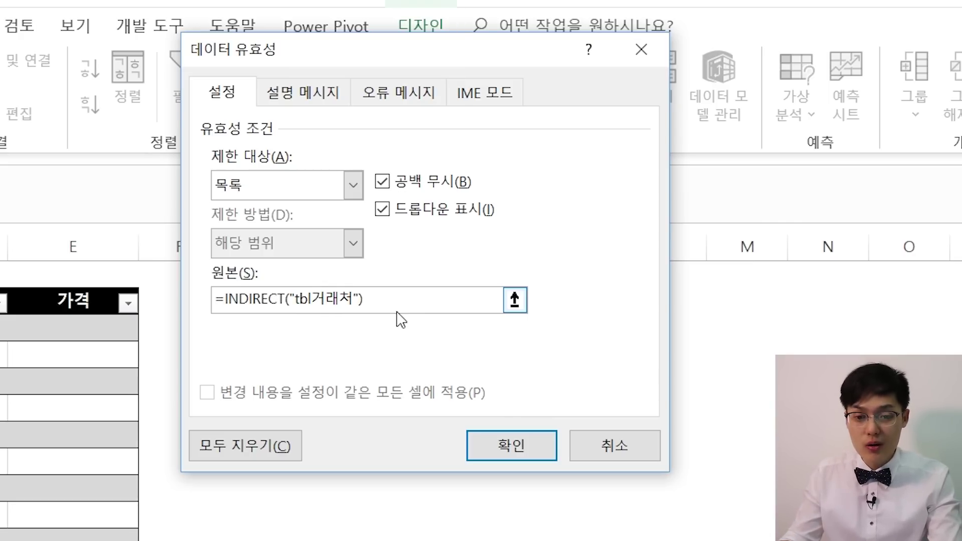
{"action": "left_click_drag", "start_coordinate": [401, 303], "coordinate": [187, 283]}
{"action": "left_click", "coordinate": [234, 295]}
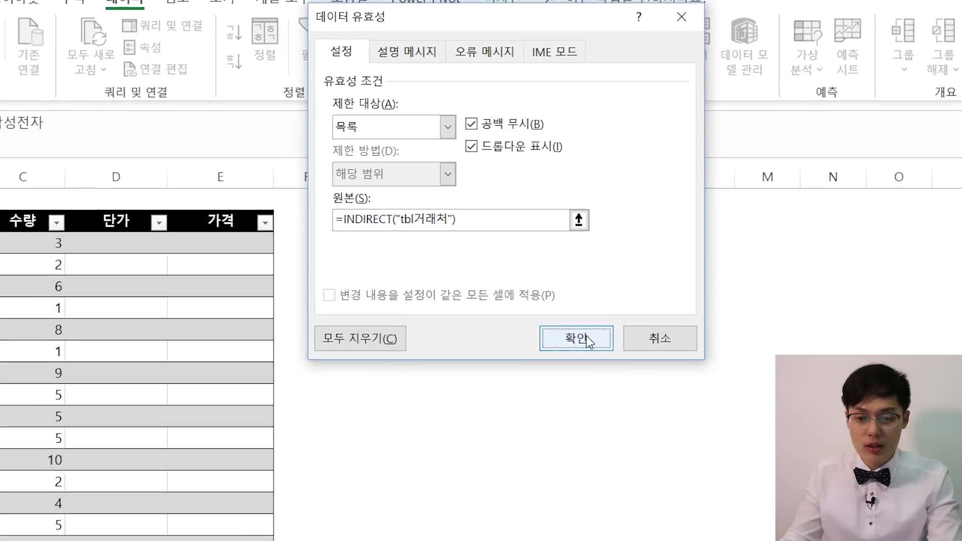
{"action": "left_click", "coordinate": [507, 446]}
Check the choices offered by the 거래처 dropdown lists in cells A5 and A11.
{"action": "left_click", "coordinate": [22, 233]}
{"action": "left_click", "coordinate": [41, 235]}
{"action": "left_click", "coordinate": [11, 234]}
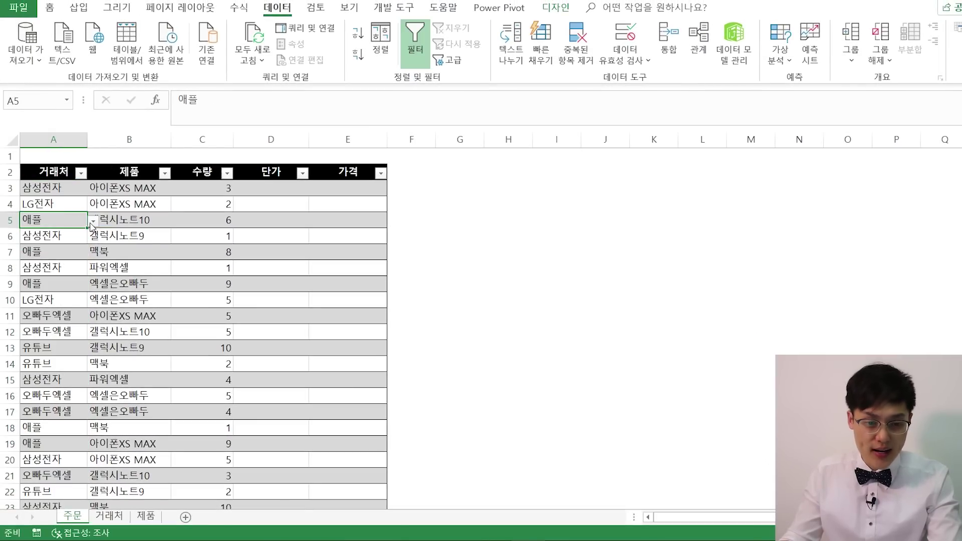
{"action": "left_click", "coordinate": [92, 223]}
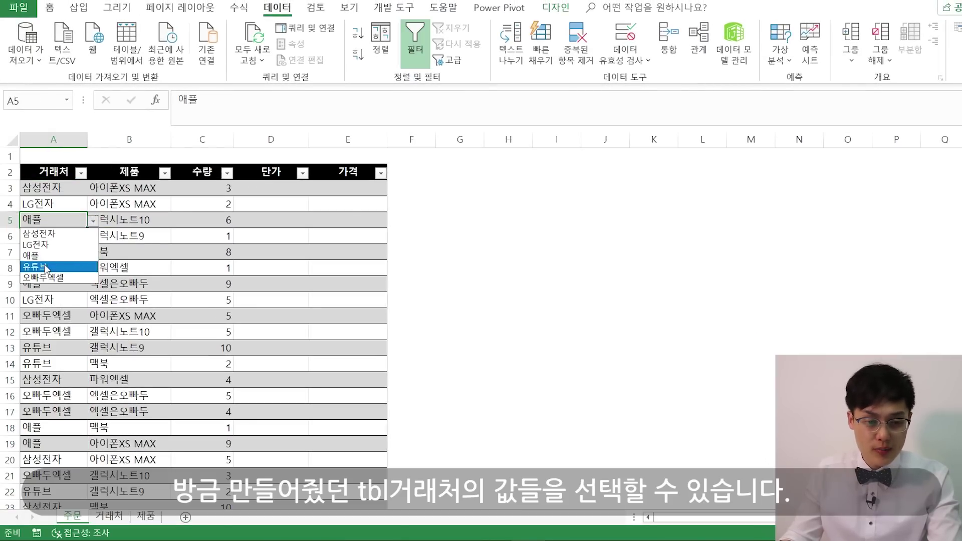
{"action": "left_click", "coordinate": [75, 317]}
{"action": "left_click", "coordinate": [93, 316]}
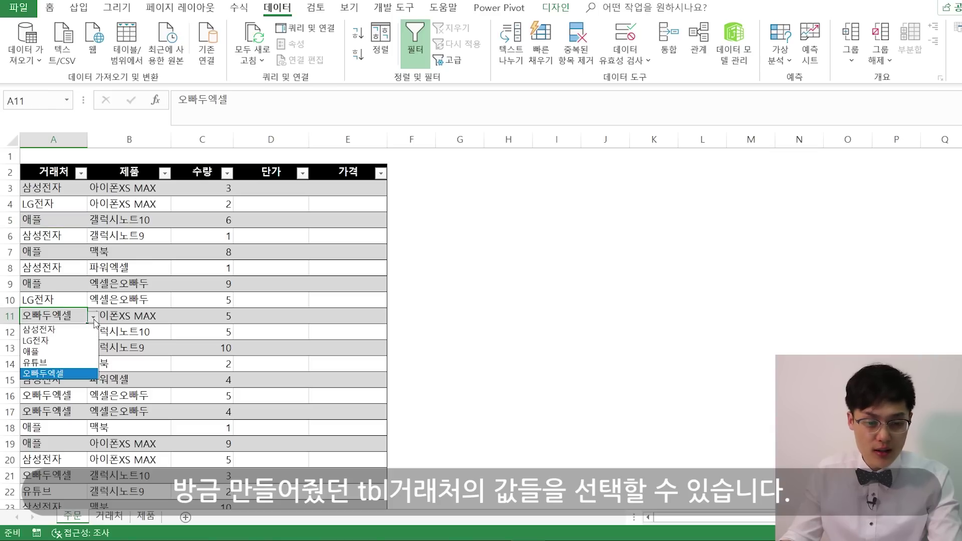
{"action": "left_click", "coordinate": [37, 351]}
{"action": "left_click", "coordinate": [63, 347]}
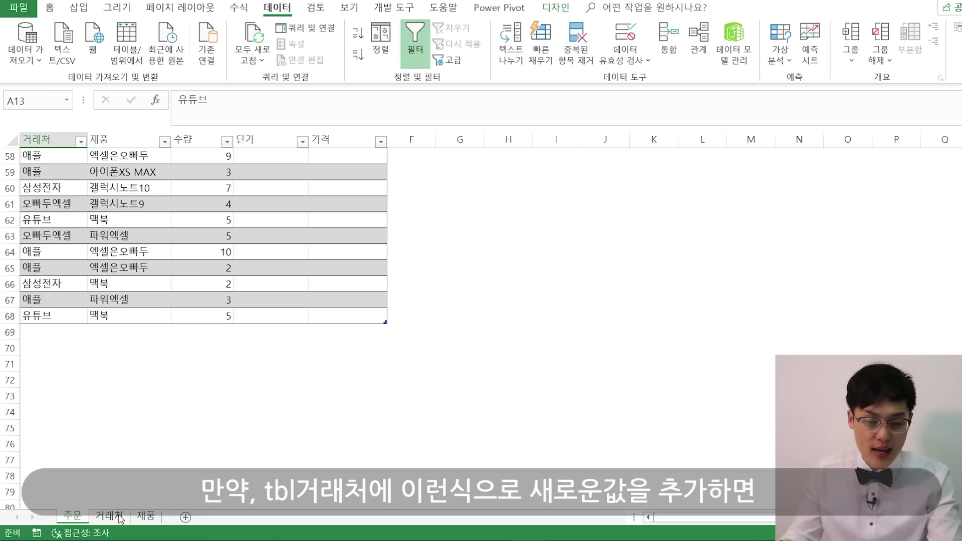
Add 오빠두엑셀2 as a new customer in cell A7, directly below the table on the 거래처 sheet.
{"action": "left_click", "coordinate": [112, 517]}
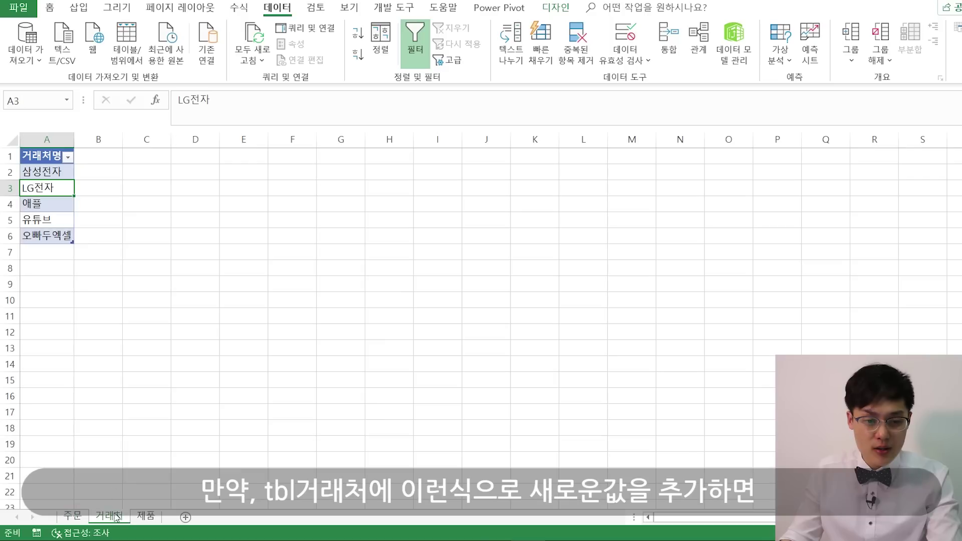
{"action": "left_click", "coordinate": [54, 249]}
{"action": "type", "text": "ㅇ₩"}
{"action": "type", "text": "오빠두엑셀"}
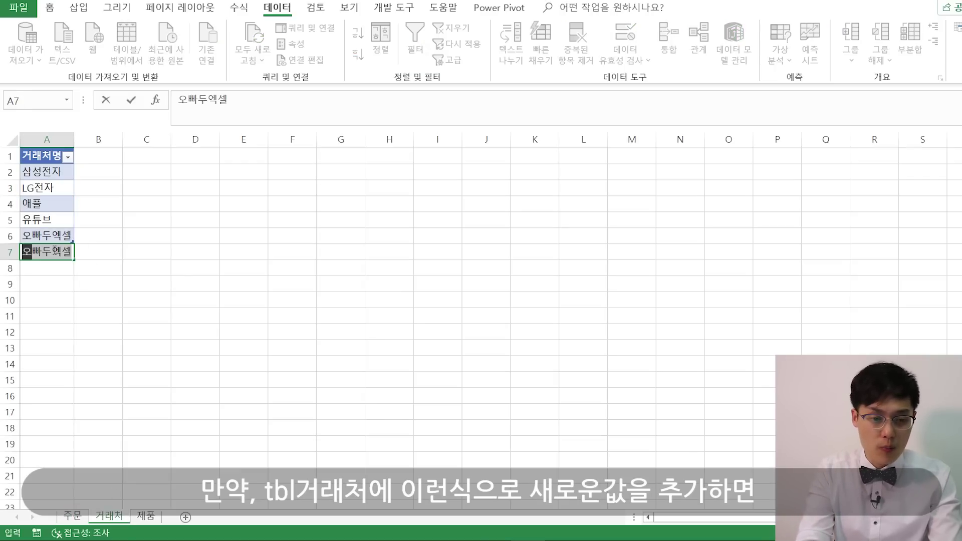
{"action": "type", "text": "2"}
{"action": "key", "text": "Return"}
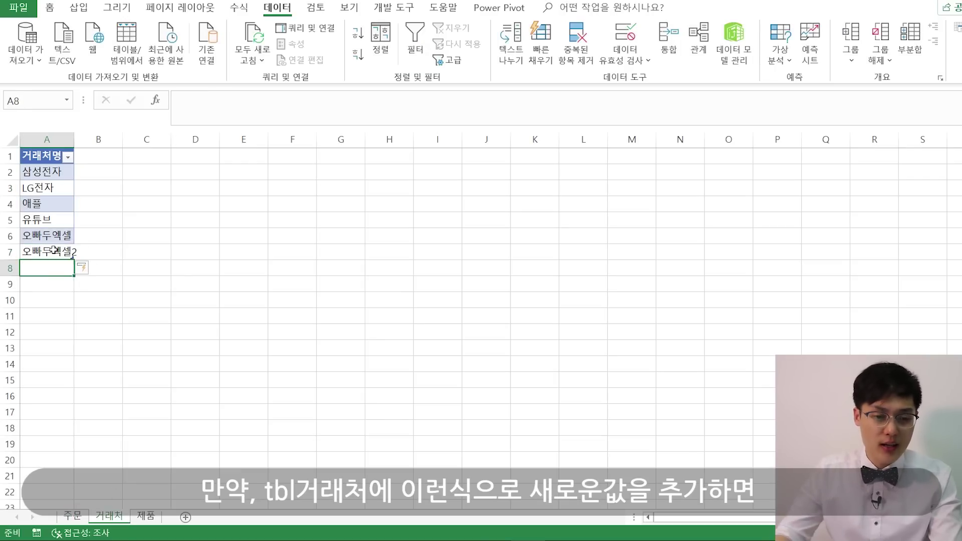
Choose 오빠두엑셀2 from the dropdown list in cell A69 of the 주문 sheet to add a new order row.
{"action": "left_click", "coordinate": [73, 521]}
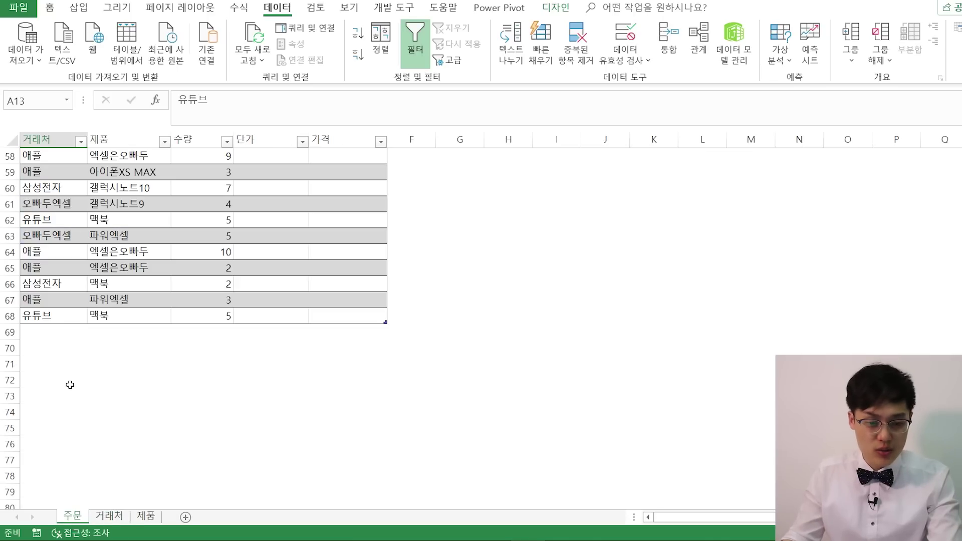
{"action": "left_click", "coordinate": [62, 330]}
{"action": "left_click", "coordinate": [93, 334]}
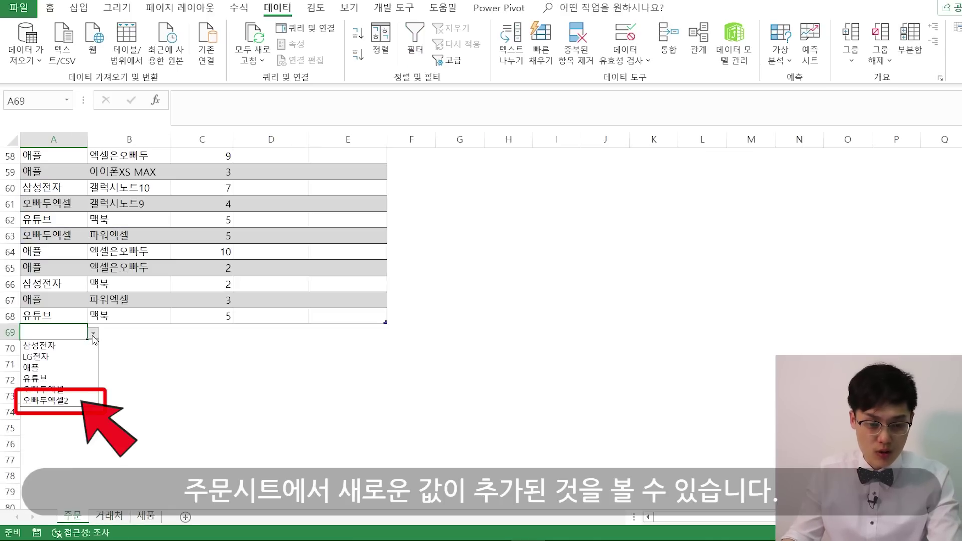
{"action": "left_click", "coordinate": [66, 404]}
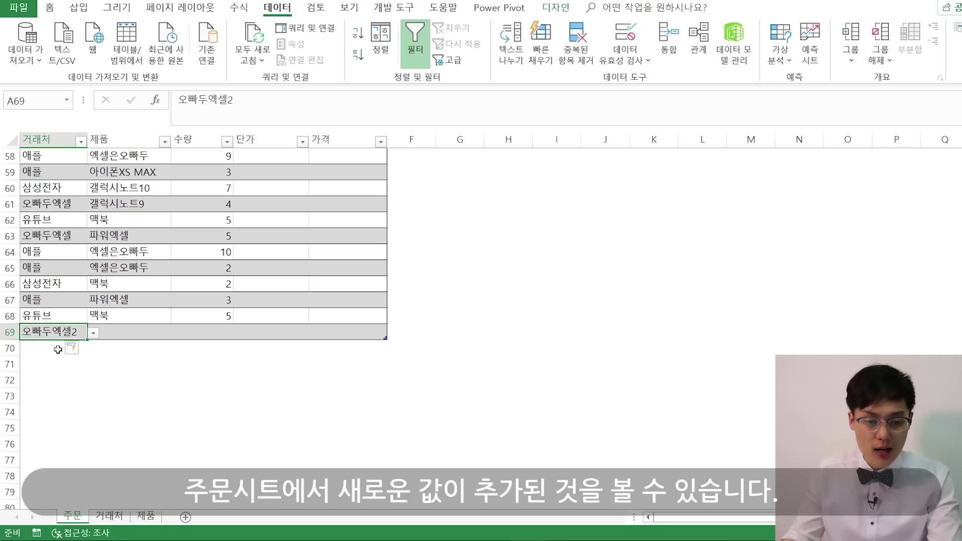
Add 마이크로소프트 as a new customer in cell A8 of the 거래처 sheet.
{"action": "left_click", "coordinate": [109, 516]}
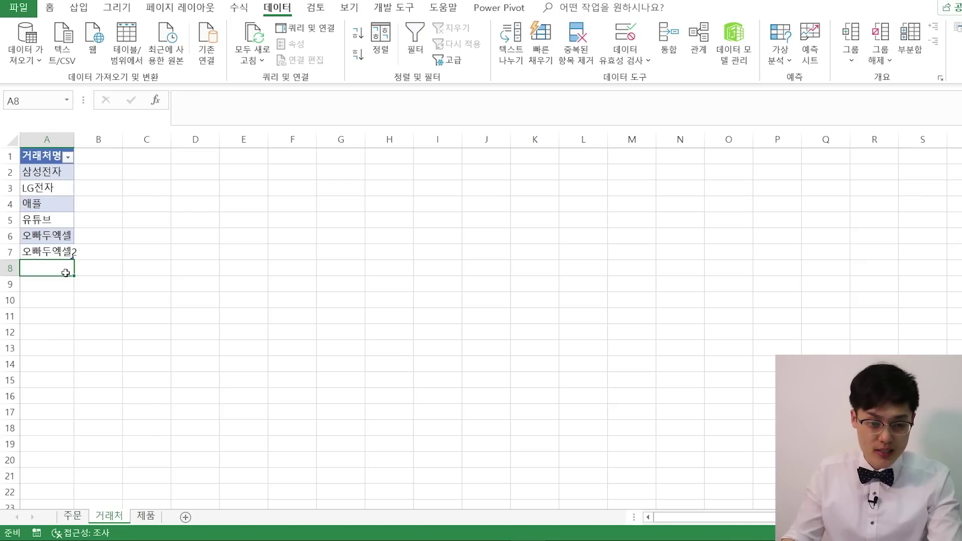
{"action": "type", "text": "마이크로소프트"}
{"action": "key", "text": "Return"}
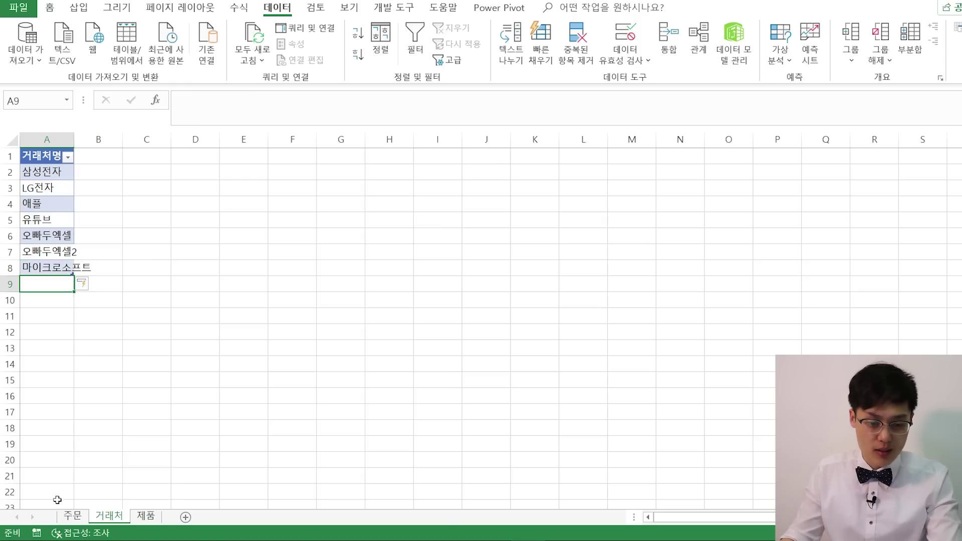
Choose 마이크로소프트 from the dropdown list in cell A70 of the 주문 sheet to add another order row.
{"action": "left_click", "coordinate": [72, 516]}
{"action": "left_click", "coordinate": [50, 347]}
{"action": "left_click", "coordinate": [93, 350]}
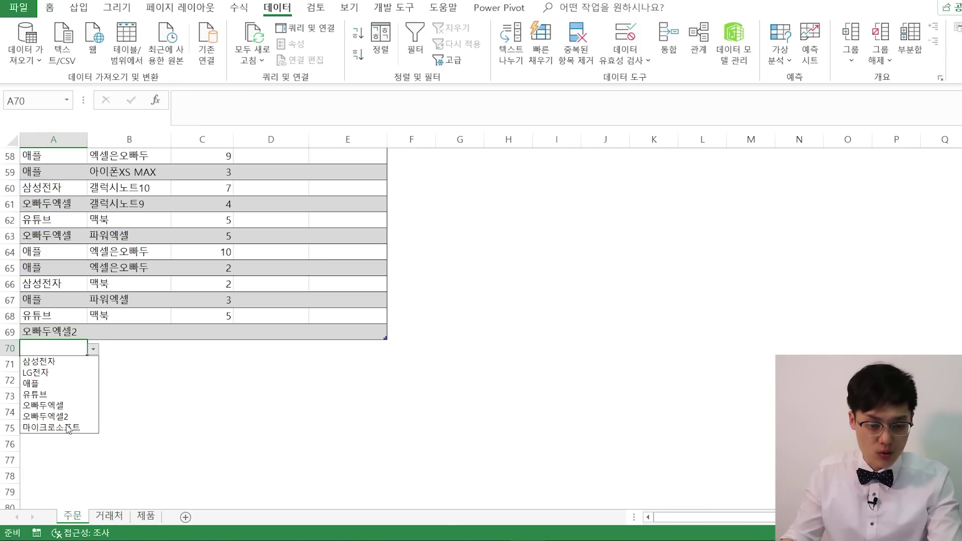
{"action": "left_click", "coordinate": [69, 427]}
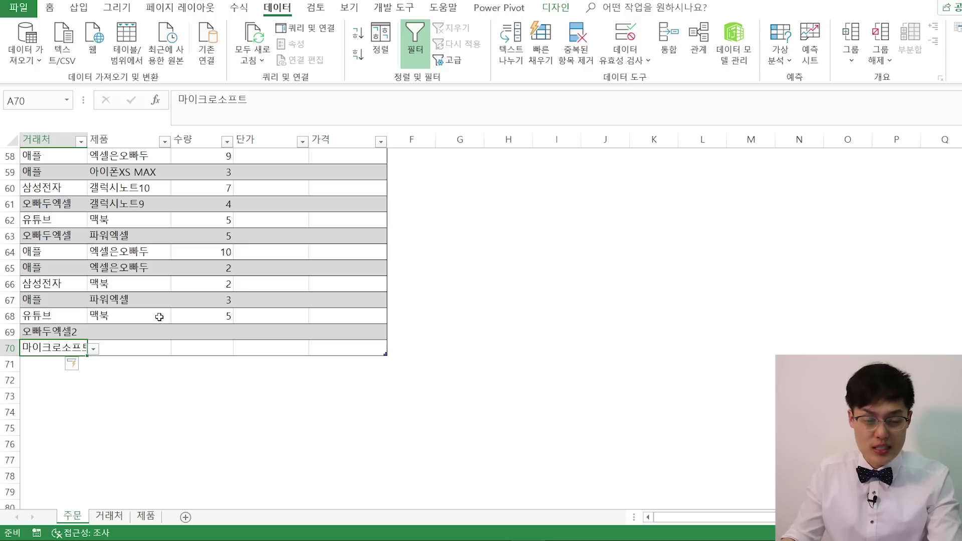
Start a data validation rule of type 목록 for the 제품 column, from cell B3 down to the last row of the sheet.
{"action": "left_click", "coordinate": [115, 279]}
{"action": "key", "text": "ctrl+Up"}
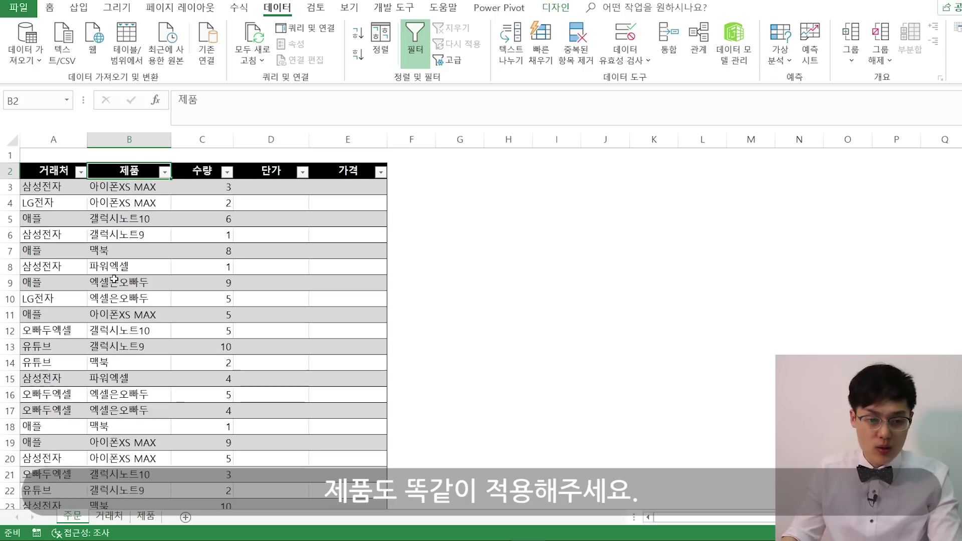
{"action": "left_click", "coordinate": [111, 191]}
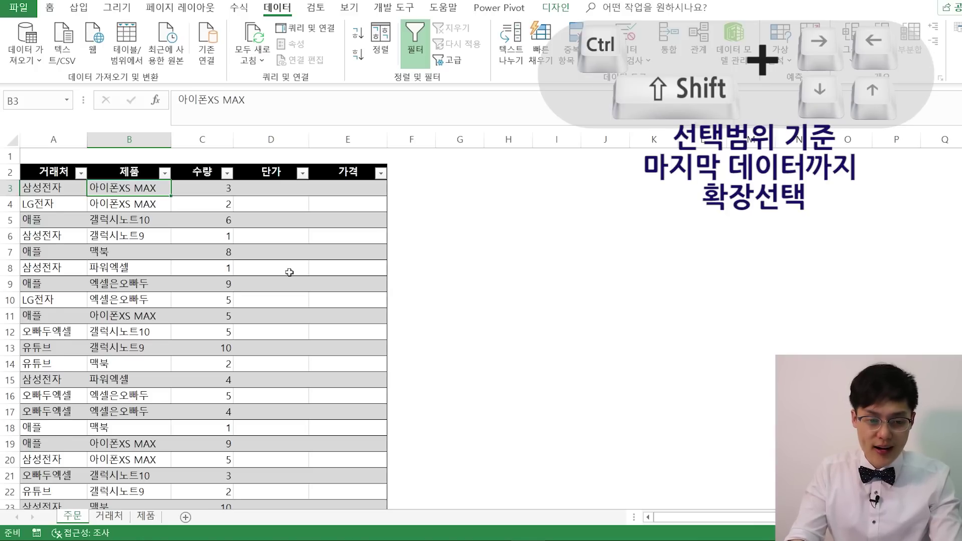
{"action": "key", "text": "ctrl+shift+Down"}
{"action": "key", "text": "ctrl+shift+Down"}
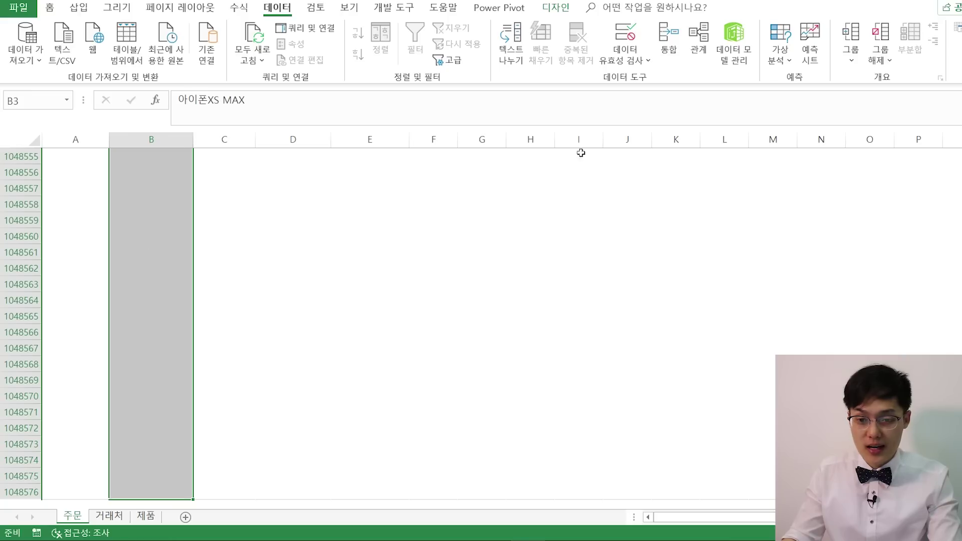
{"action": "left_click", "coordinate": [626, 55]}
{"action": "left_click", "coordinate": [633, 76]}
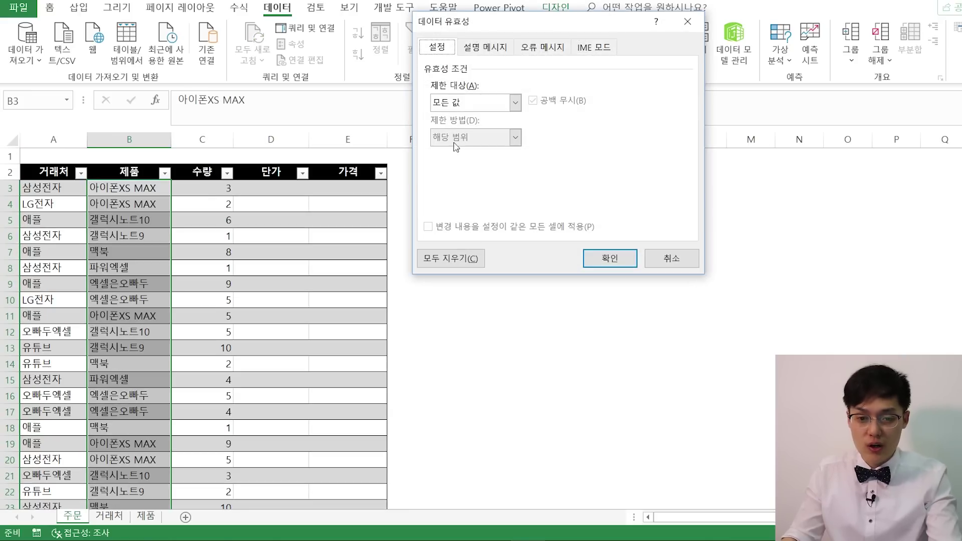
{"action": "left_click", "coordinate": [462, 102]}
{"action": "left_click", "coordinate": [461, 151]}
{"action": "left_click", "coordinate": [461, 169]}
Enter =INDIRECT("tbl제품[제품]") as the source of the product validation list and apply the rule.
{"action": "type", "text": "="}
{"action": "key", "text": "Caps_Lock"}
{"action": "type", "text": "INDI"}
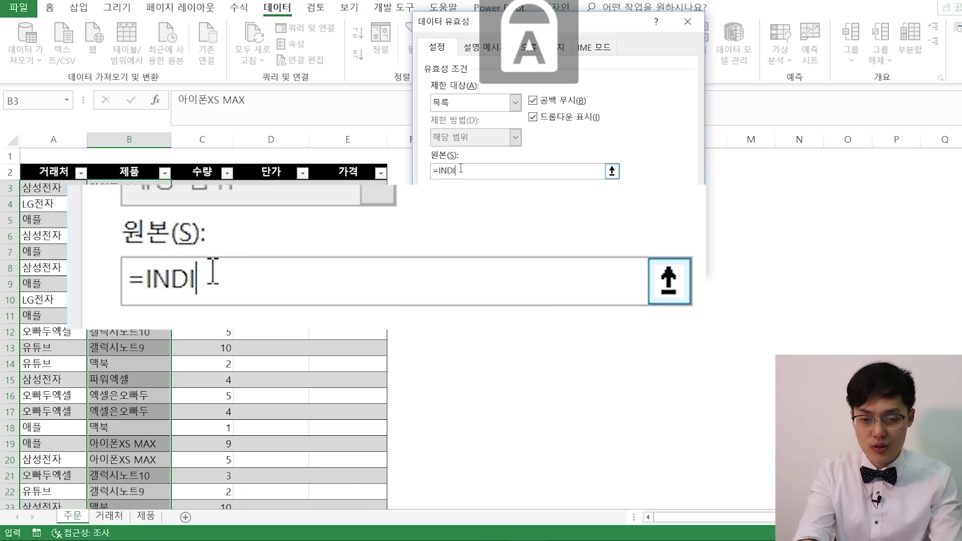
{"action": "type", "text": "RECT("}
{"action": "key", "text": "Caps_Lock"}
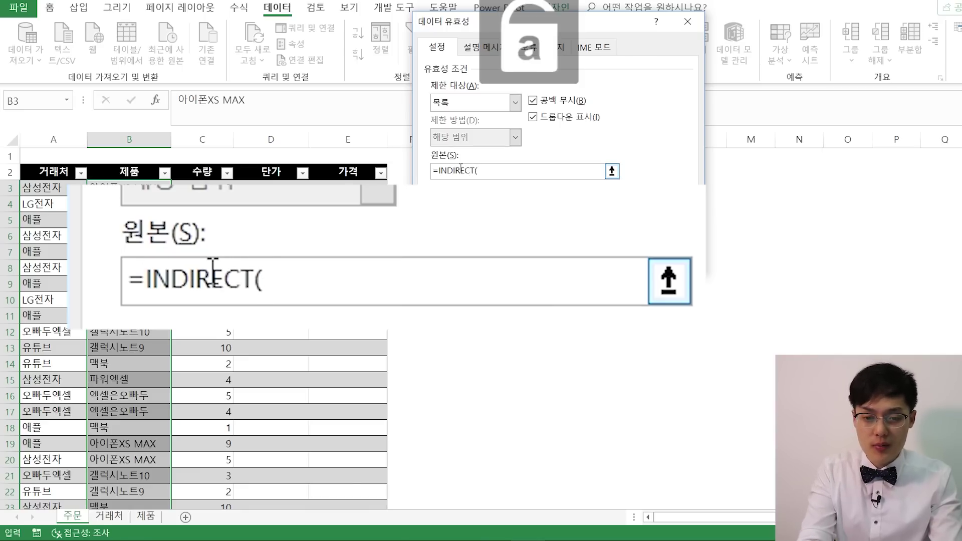
{"action": "type", "text": "\"tbl"}
{"action": "key", "text": "Hangul"}
{"action": "type", "text": "제품"}
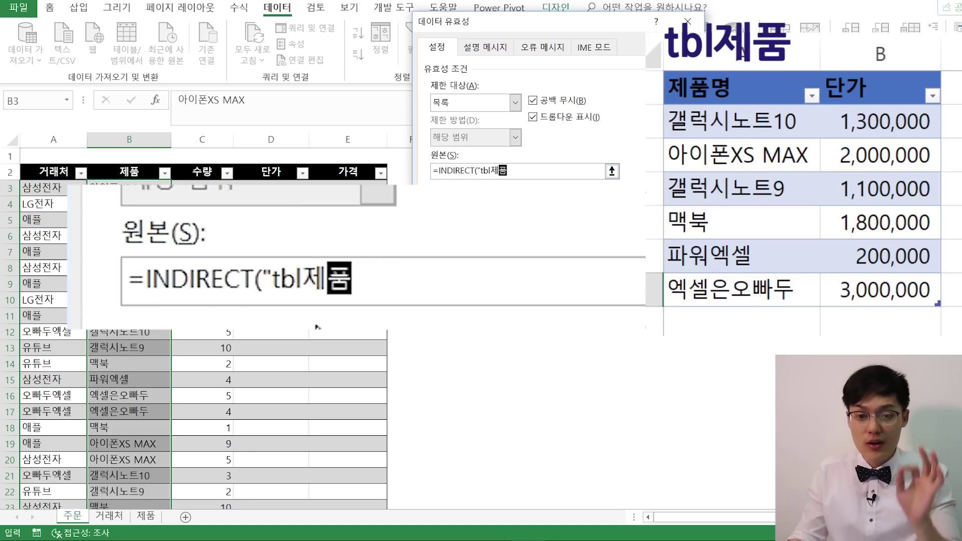
{"action": "left_click", "coordinate": [515, 167]}
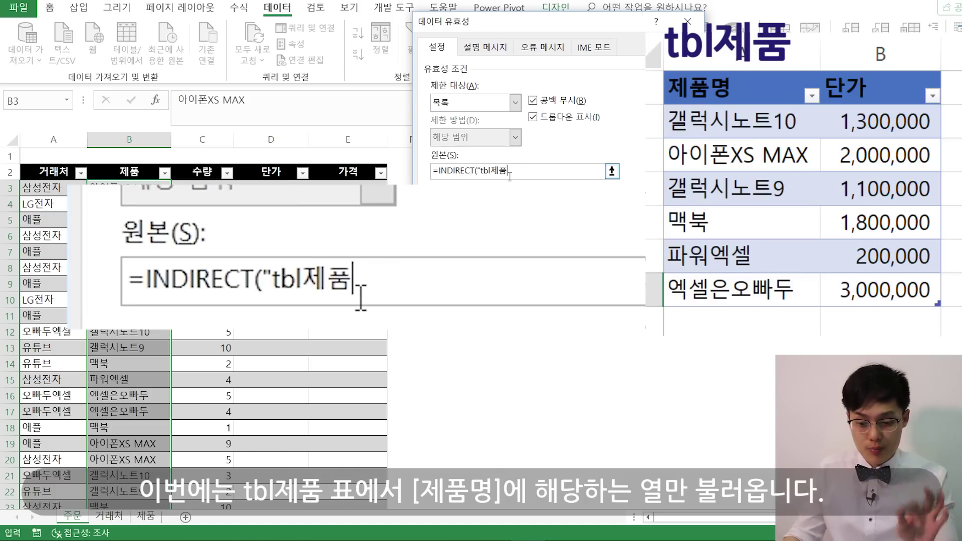
{"action": "type", "text": "[ㅈ"}
{"action": "key", "text": "BackSpace"}
{"action": "type", "text": "제품]"}
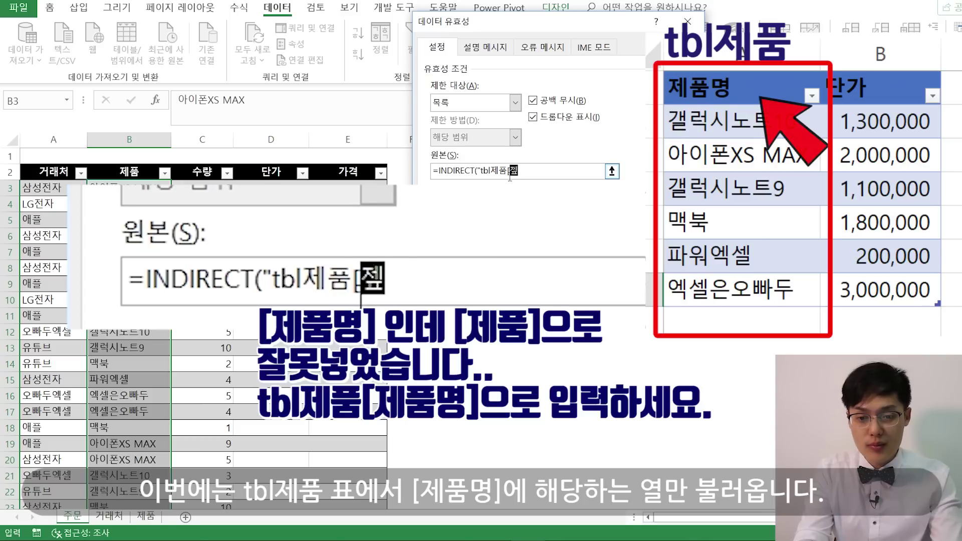
{"action": "type", "text": "\""}
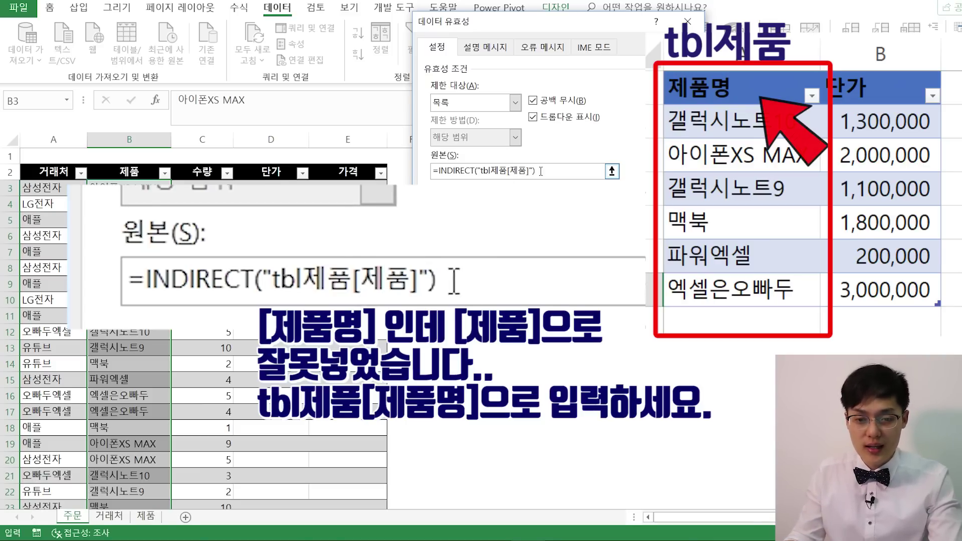
{"action": "left_click", "coordinate": [461, 170]}
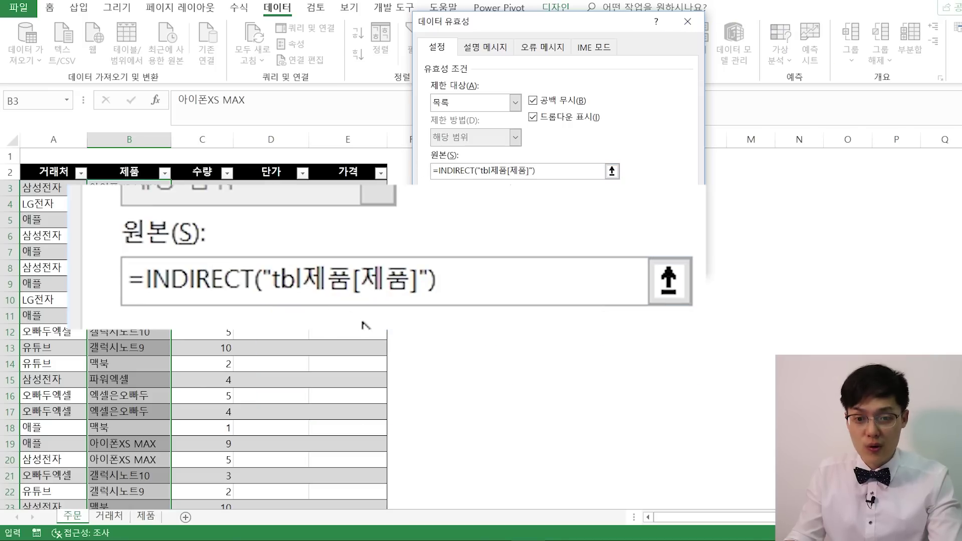
{"action": "left_click", "coordinate": [612, 258]}
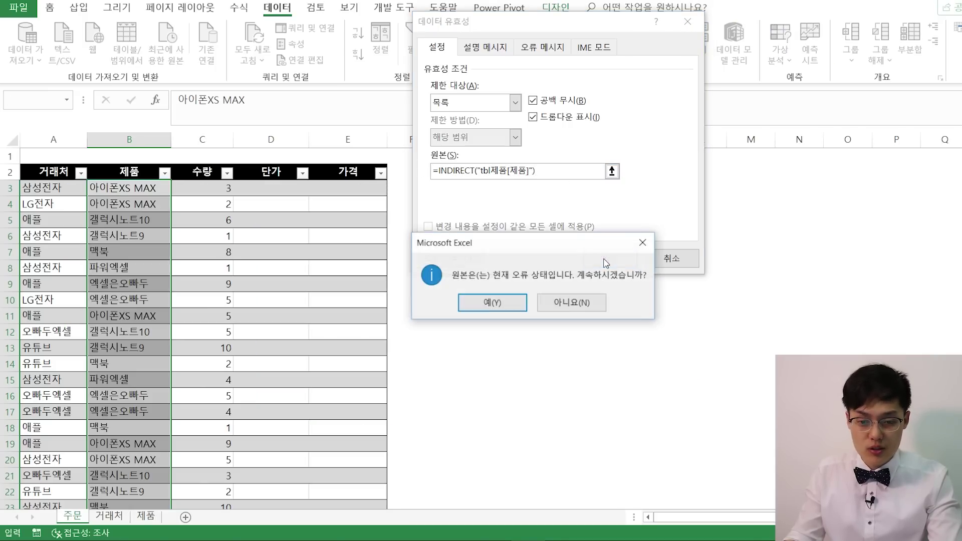
{"action": "left_click", "coordinate": [493, 302]}
Check the product column's header on the 제품 sheet and correct the validation source to =INDIRECT("tbl제품[제품명]").
{"action": "left_click", "coordinate": [143, 517]}
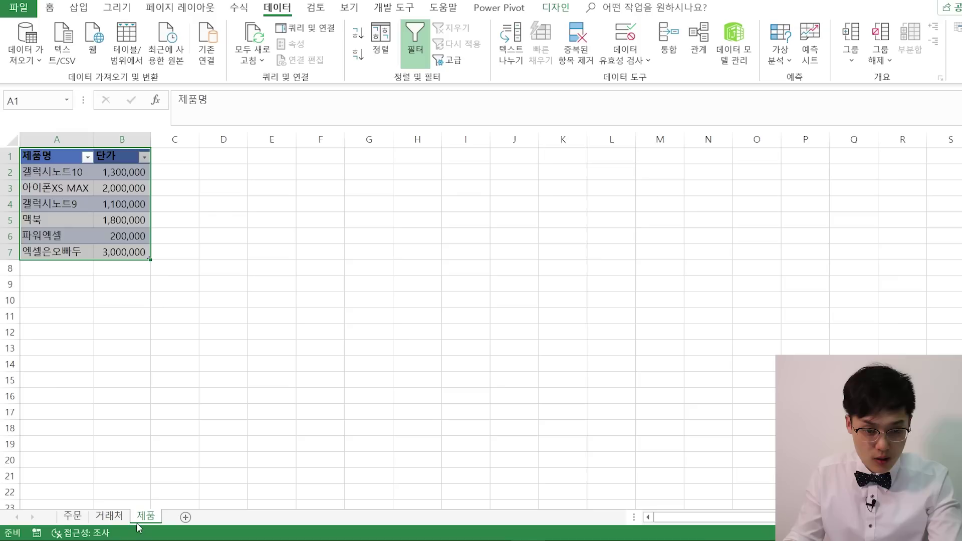
{"action": "left_click", "coordinate": [123, 192]}
{"action": "left_click", "coordinate": [72, 517]}
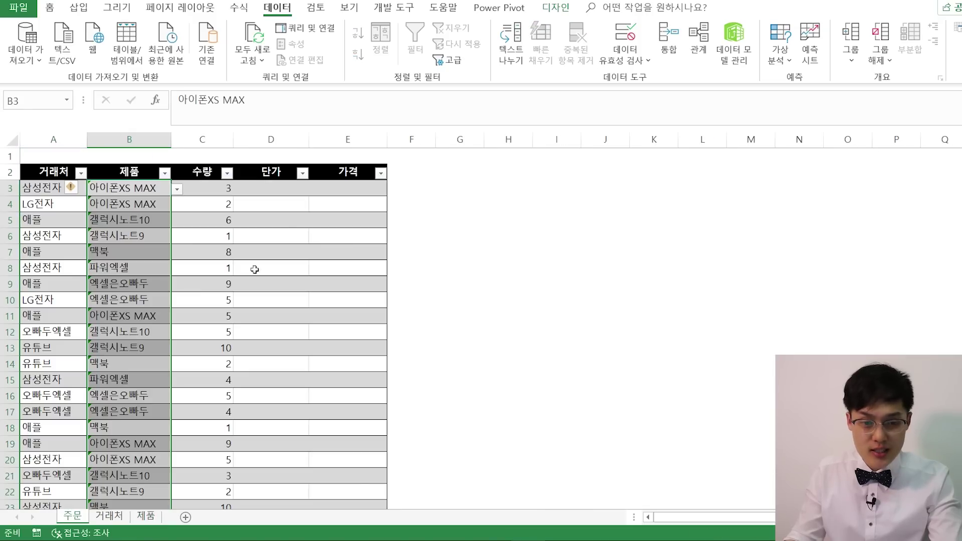
{"action": "left_click", "coordinate": [625, 55]}
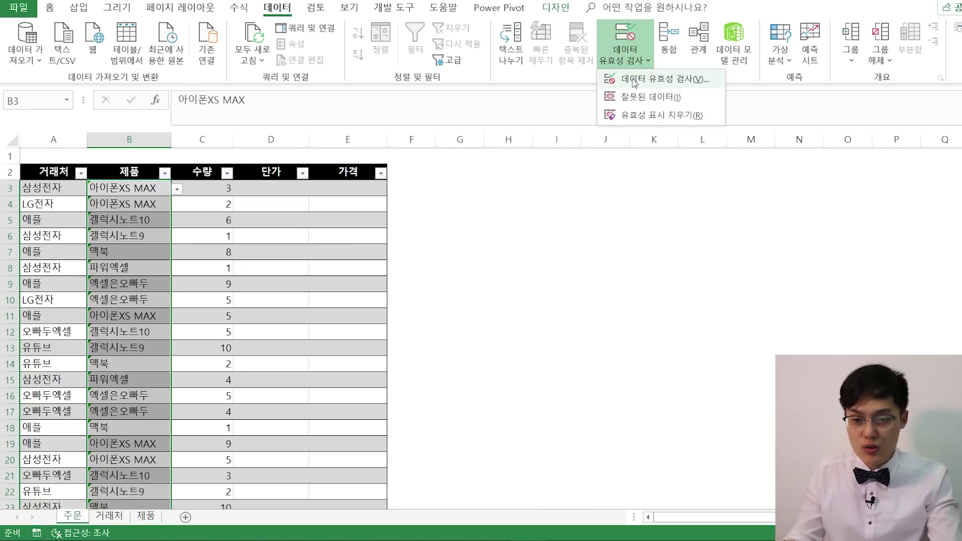
{"action": "left_click", "coordinate": [646, 82]}
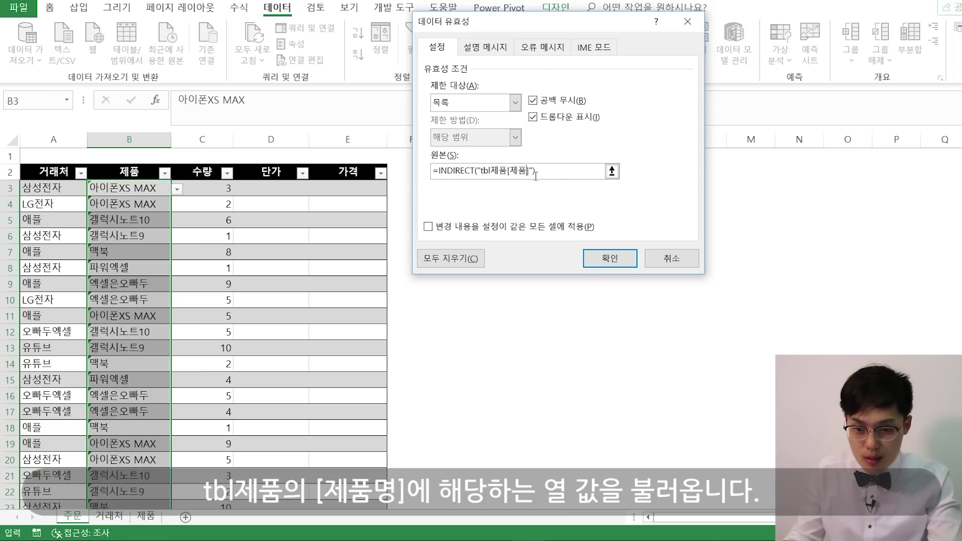
{"action": "type", "text": "며ㅇ"}
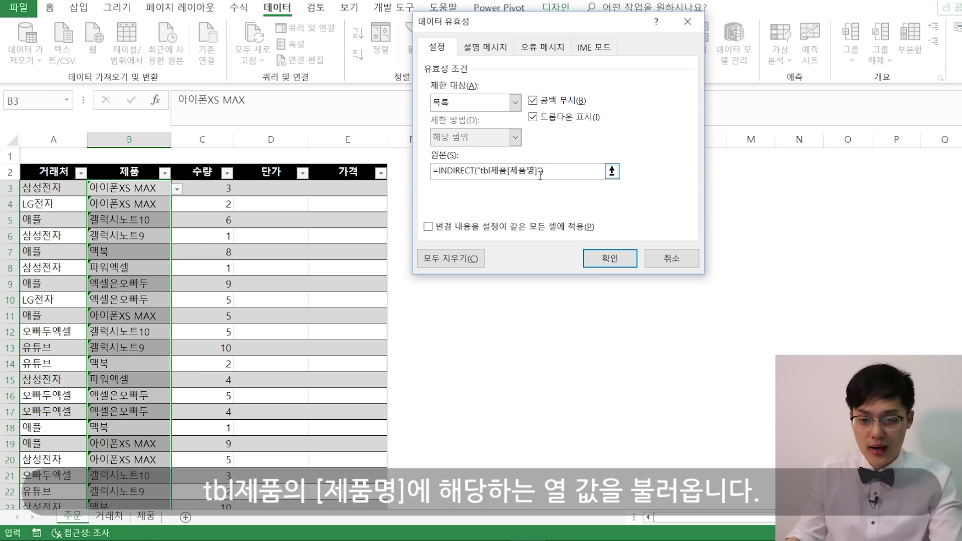
{"action": "left_click", "coordinate": [606, 263]}
Try out the product dropdown lists, choosing 갤럭시노트10 in cell B4 and 아이폰XS MAX in cell B5.
{"action": "left_click", "coordinate": [134, 187]}
{"action": "left_click", "coordinate": [140, 204]}
{"action": "left_click", "coordinate": [176, 206]}
{"action": "left_click", "coordinate": [141, 239]}
{"action": "left_click", "coordinate": [177, 206]}
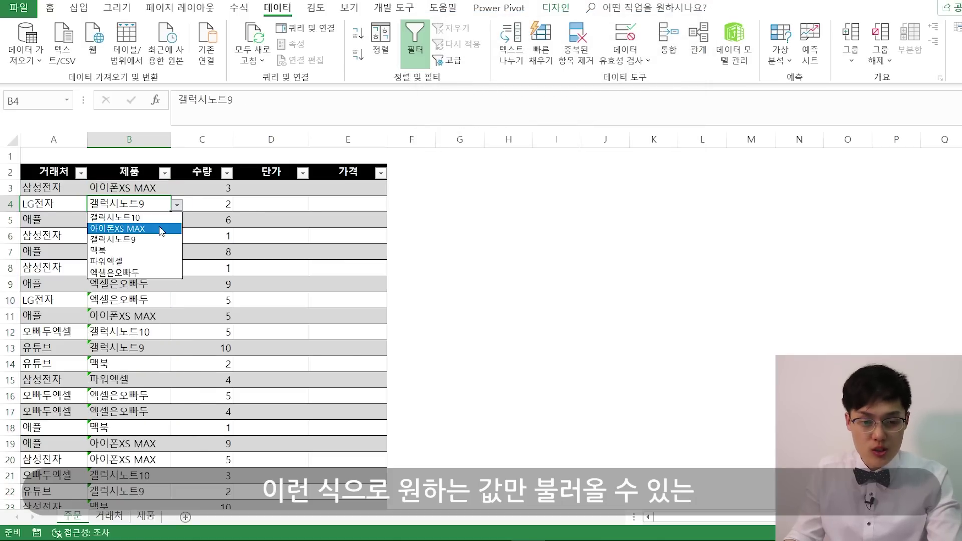
{"action": "left_click", "coordinate": [130, 214]}
{"action": "left_click", "coordinate": [160, 221]}
{"action": "left_click", "coordinate": [177, 222]}
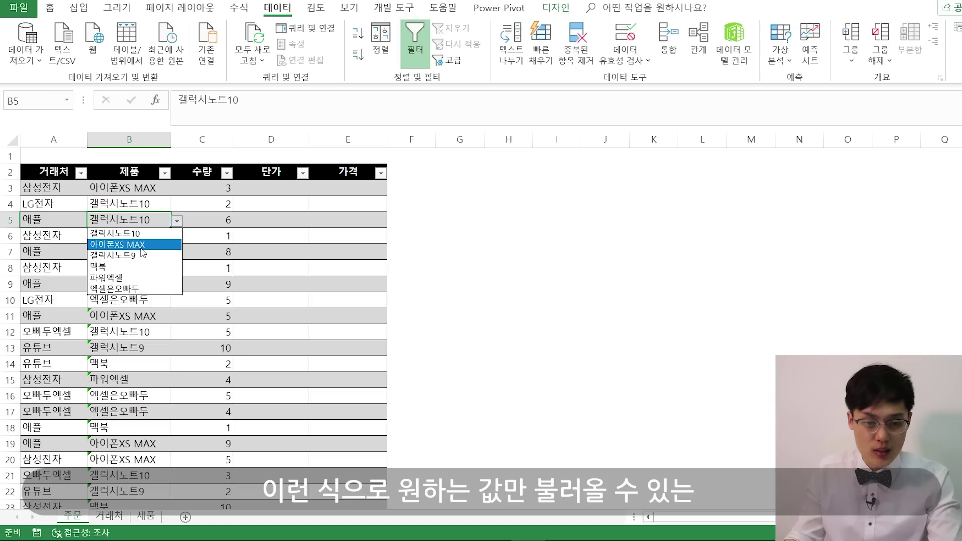
{"action": "left_click", "coordinate": [142, 246]}
{"action": "left_click", "coordinate": [141, 253]}
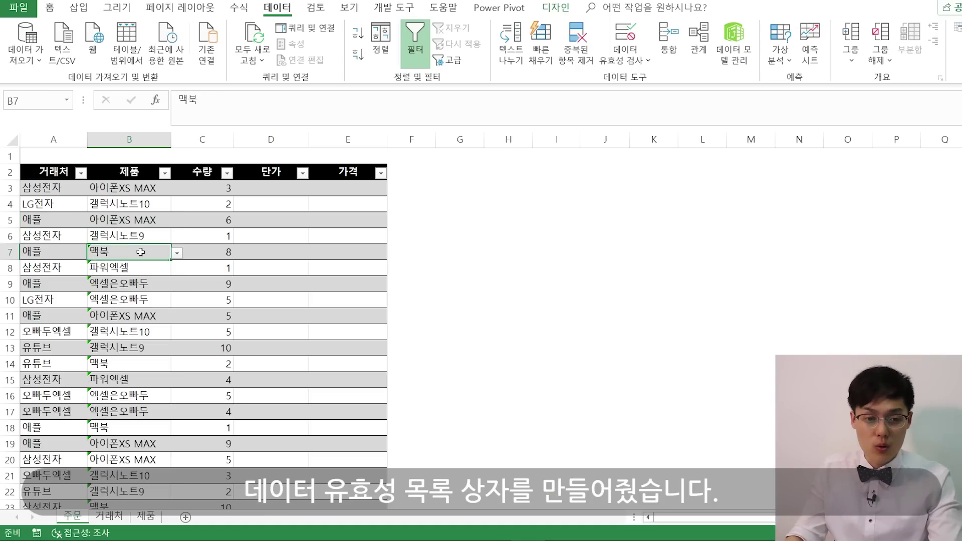
{"action": "left_click", "coordinate": [126, 313]}
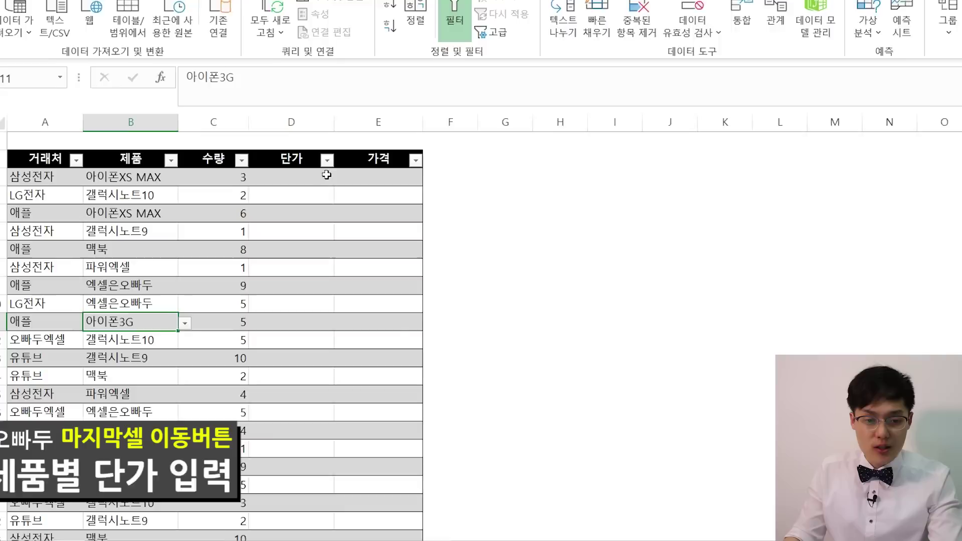
{"action": "left_click", "coordinate": [271, 188]}
{"action": "type", "text": "=v"}
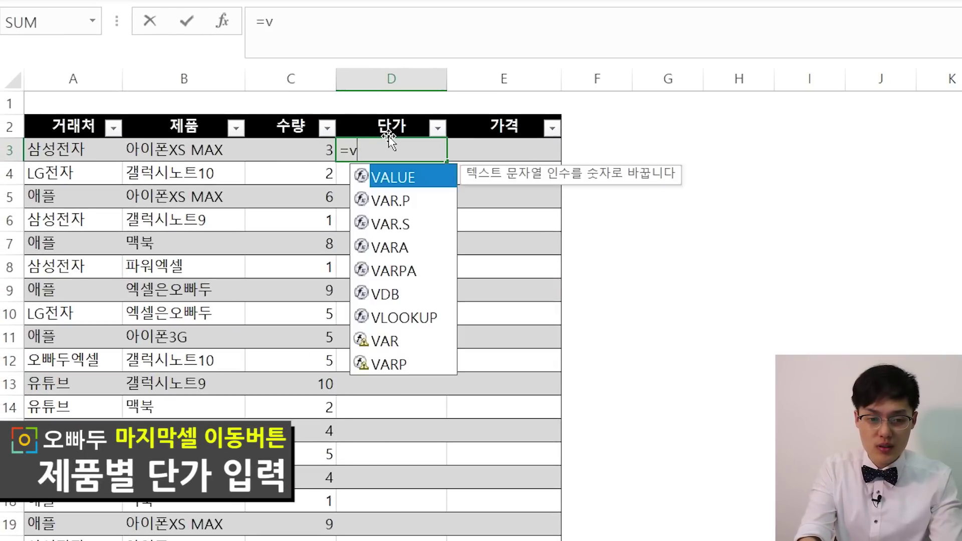
{"action": "type", "text": "lookup("}
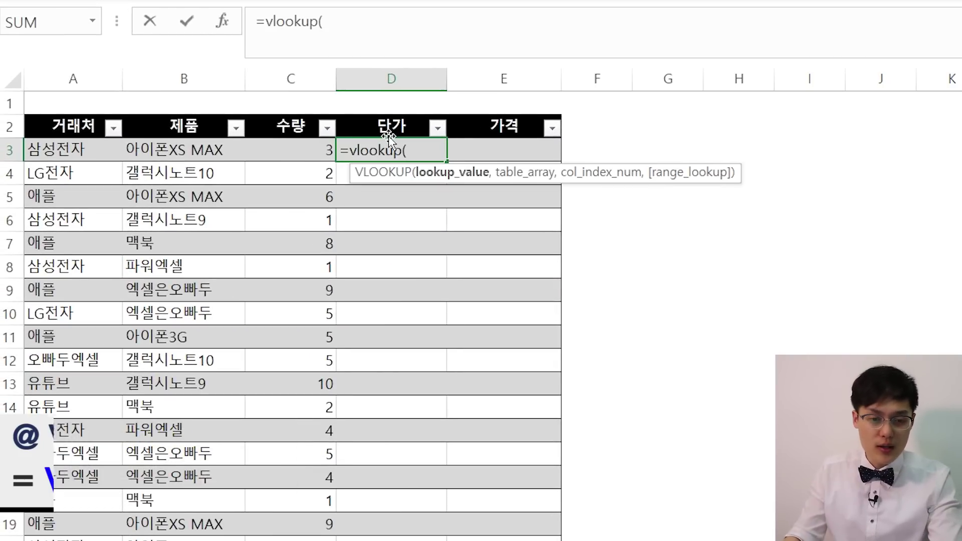
{"action": "left_click", "coordinate": [185, 143]}
{"action": "type", "text": ","}
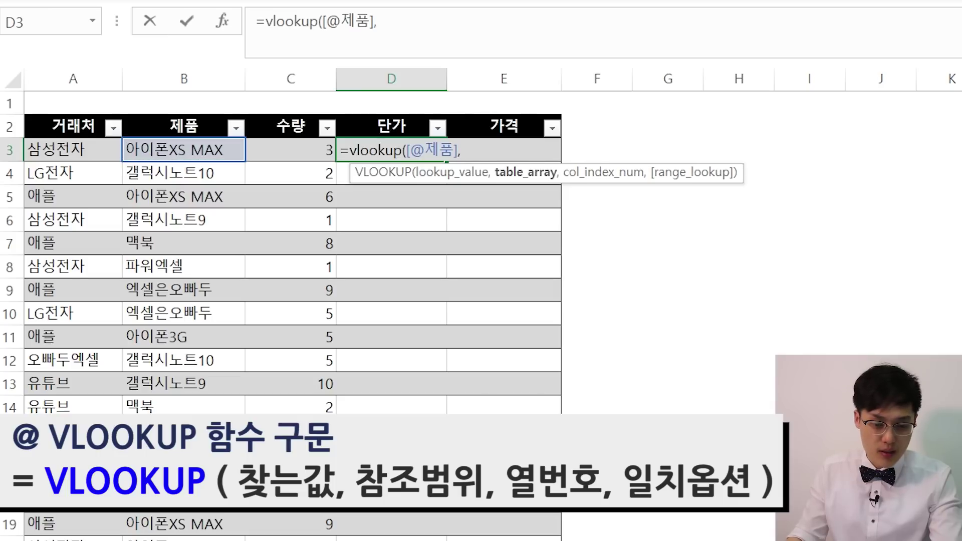
{"action": "left_click", "coordinate": [199, 539]}
{"action": "left_click_drag", "start_coordinate": [107, 76], "coordinate": [172, 81]}
{"action": "type", "text": ",2,0)"}
{"action": "key", "text": "Return"}
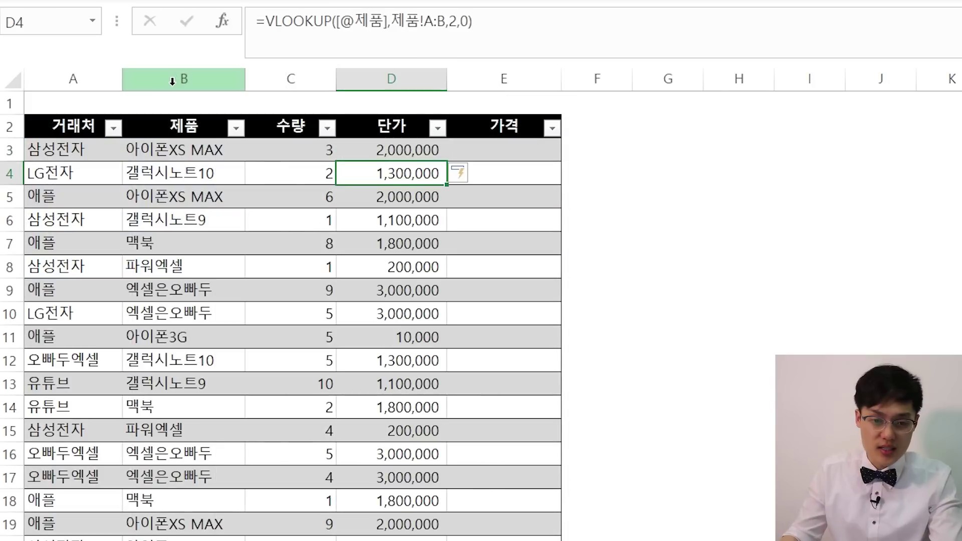
{"action": "left_click", "coordinate": [401, 337]}
{"action": "scroll", "coordinate": [421, 301], "scroll_direction": "down", "scroll_amount": 7}
{"action": "scroll", "coordinate": [439, 210], "scroll_direction": "up", "scroll_amount": 7}
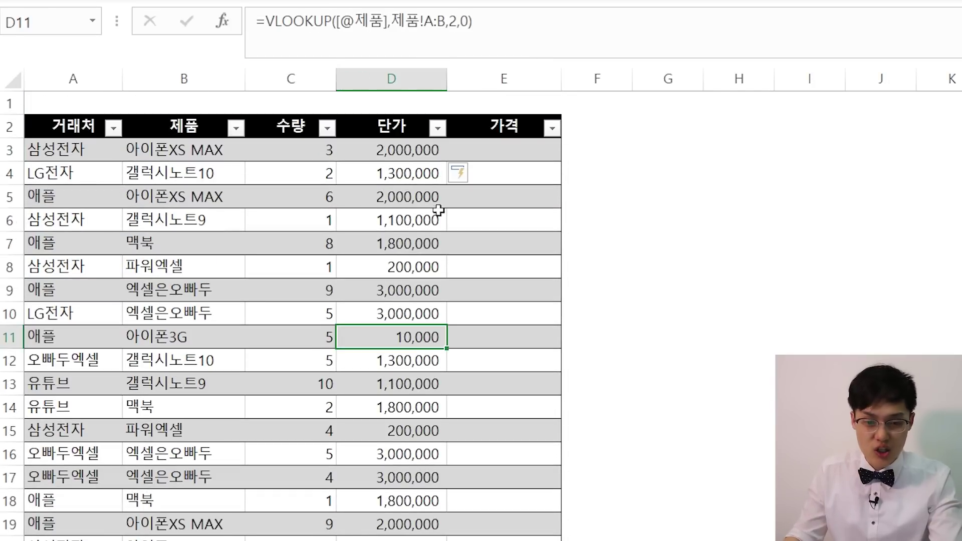
{"action": "left_click", "coordinate": [494, 158]}
{"action": "key", "text": "Left"}
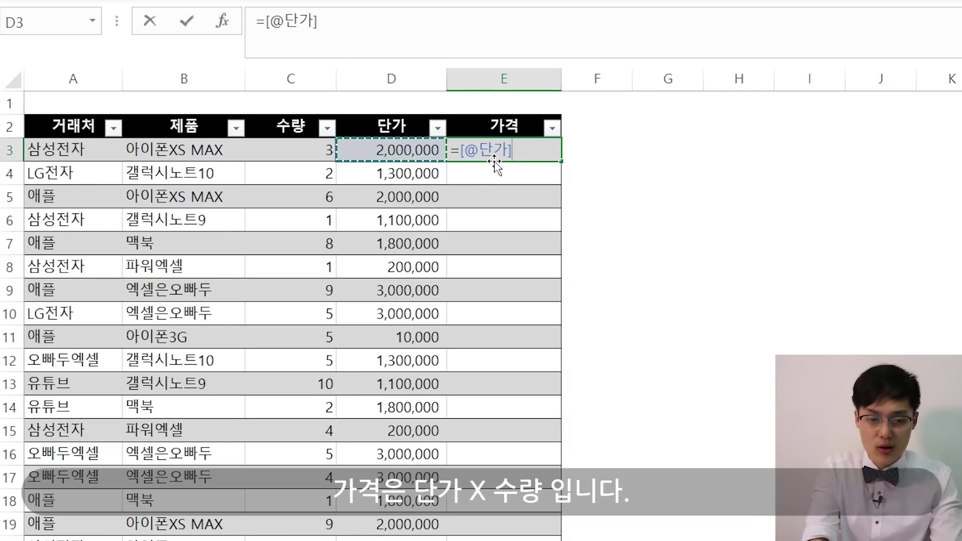
{"action": "type", "text": "*"}
{"action": "key", "text": "Left"}
{"action": "key", "text": "Left"}
{"action": "key", "text": "Return"}
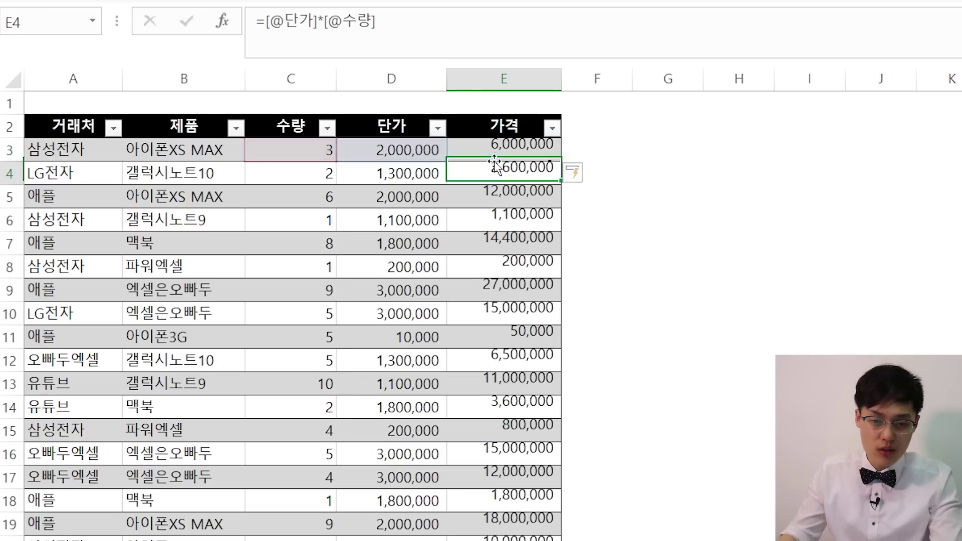
Choose 갤럭시노트10 in cell B69 and 갤럭시노트9 in cell B70 for the two new order rows, and return to the table's header.
{"action": "scroll", "coordinate": [466, 206], "scroll_direction": "down", "scroll_amount": 5}
{"action": "key", "text": "ctrl+Down"}
{"action": "scroll", "coordinate": [351, 436], "scroll_direction": "down", "scroll_amount": 3}
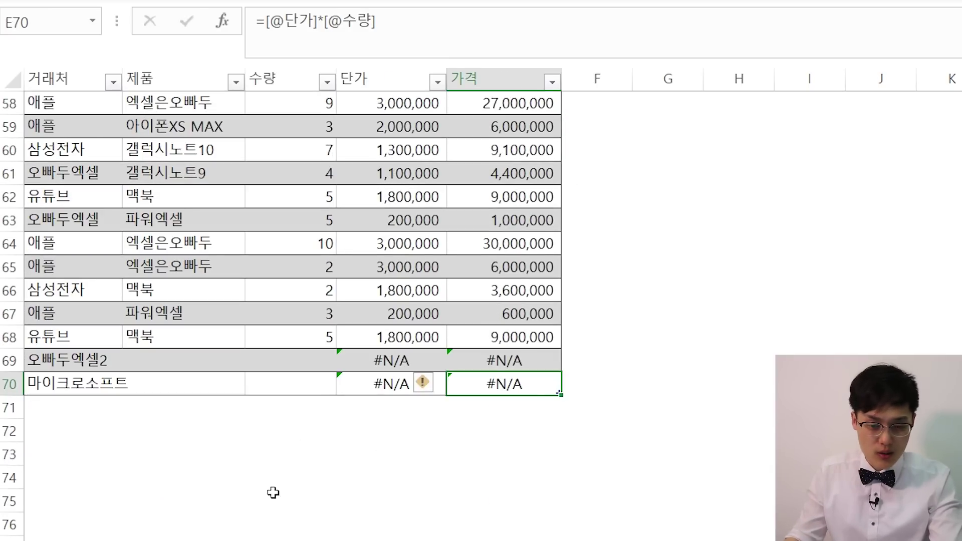
{"action": "left_click", "coordinate": [231, 340]}
{"action": "left_click", "coordinate": [185, 359]}
{"action": "left_click", "coordinate": [254, 362]}
{"action": "left_click", "coordinate": [223, 380]}
{"action": "left_click", "coordinate": [208, 386]}
{"action": "left_click", "coordinate": [254, 385]}
{"action": "left_click", "coordinate": [160, 435]}
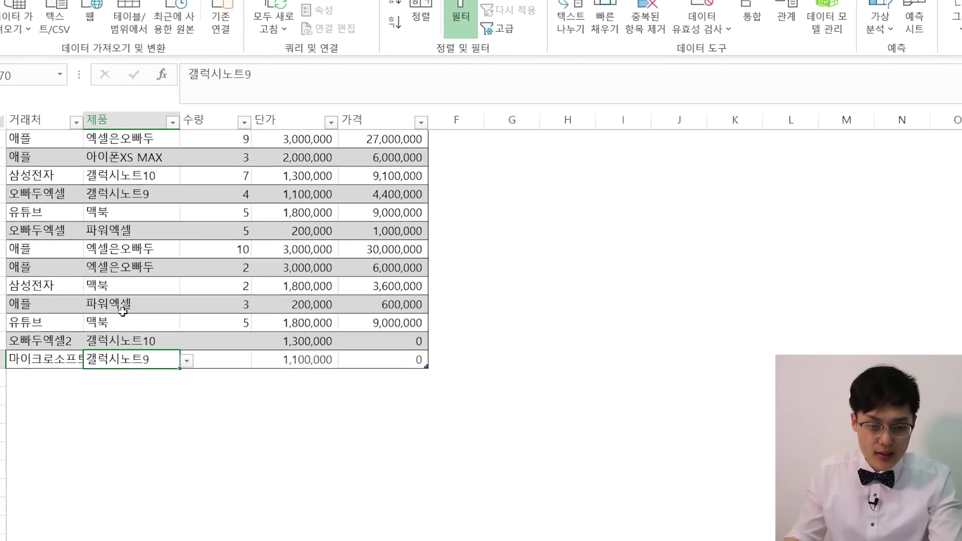
{"action": "key", "text": "ctrl+Up"}
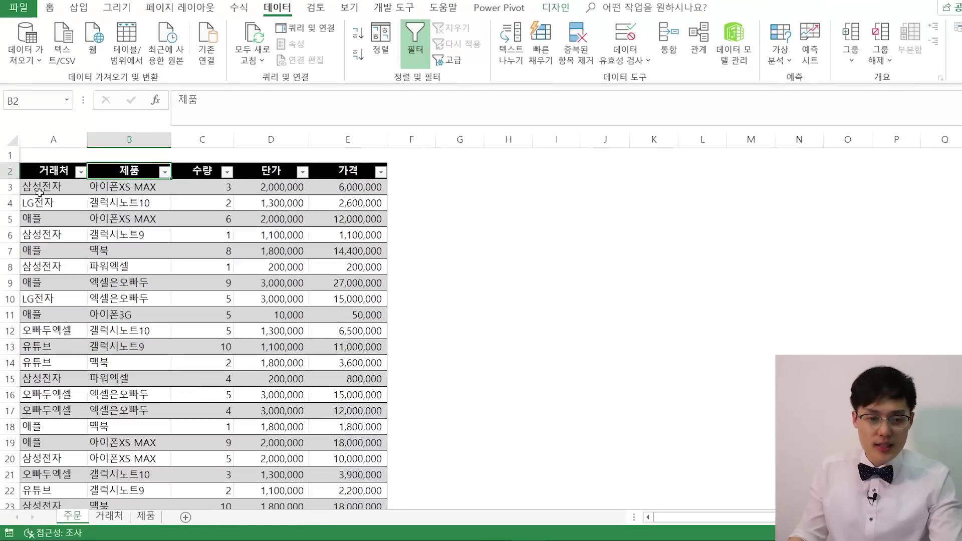
Insert two blank rows above the order table's header row.
{"action": "left_click", "coordinate": [4, 171]}
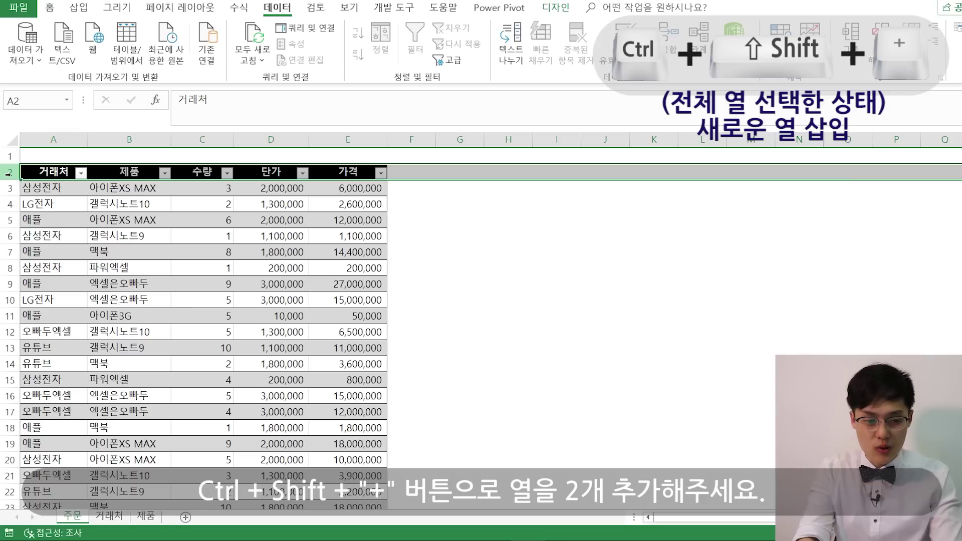
{"action": "key", "text": "ctrl+shift+plus"}
{"action": "key", "text": "ctrl+shift+plus"}
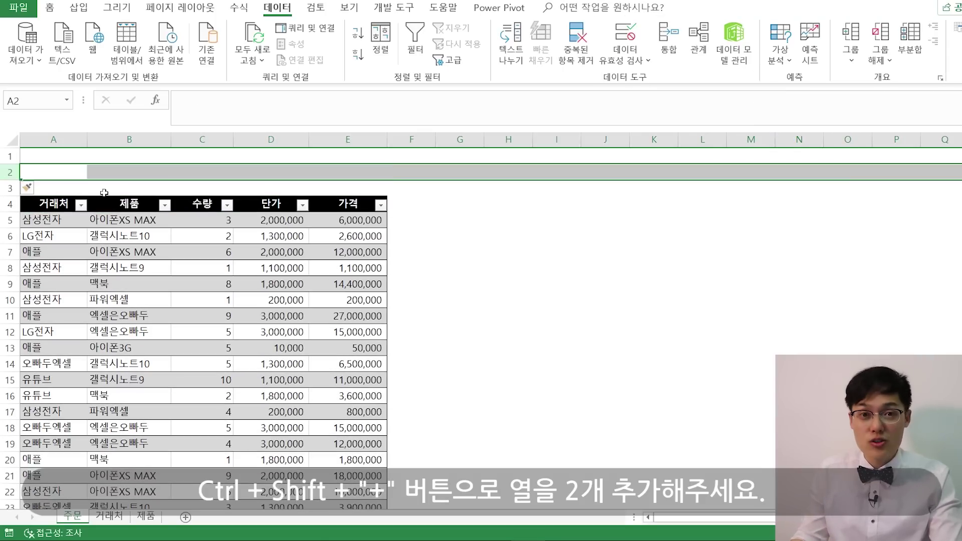
Make row 2 taller and fill cells A2:E2 with light gray.
{"action": "left_click", "coordinate": [36, 168]}
{"action": "left_click", "coordinate": [8, 173]}
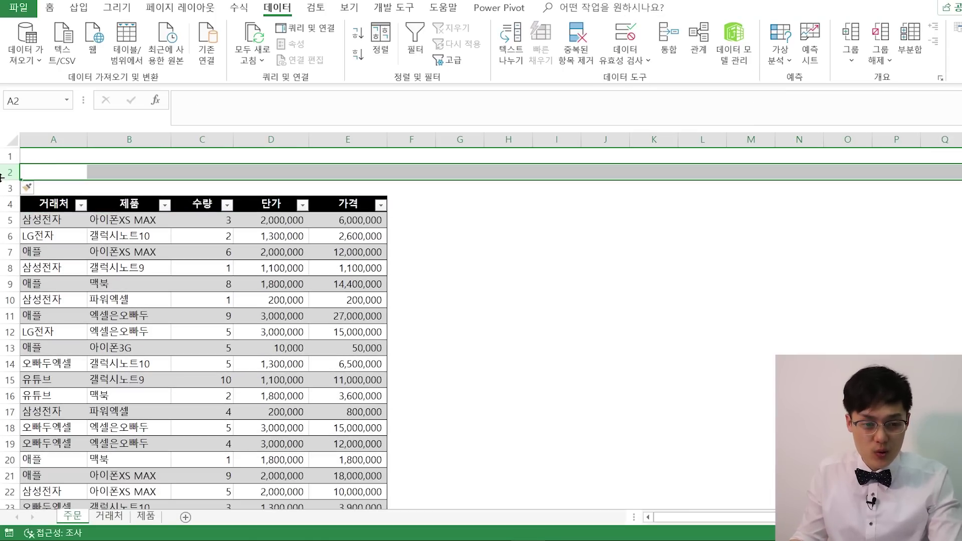
{"action": "mouse_move", "coordinate": [6, 178]}
{"action": "left_mouse_down"}
{"action": "mouse_move", "coordinate": [6, 194]}
{"action": "mouse_move", "coordinate": [383, 185]}
{"action": "left_mouse_up"}
{"action": "left_click", "coordinate": [41, 183]}
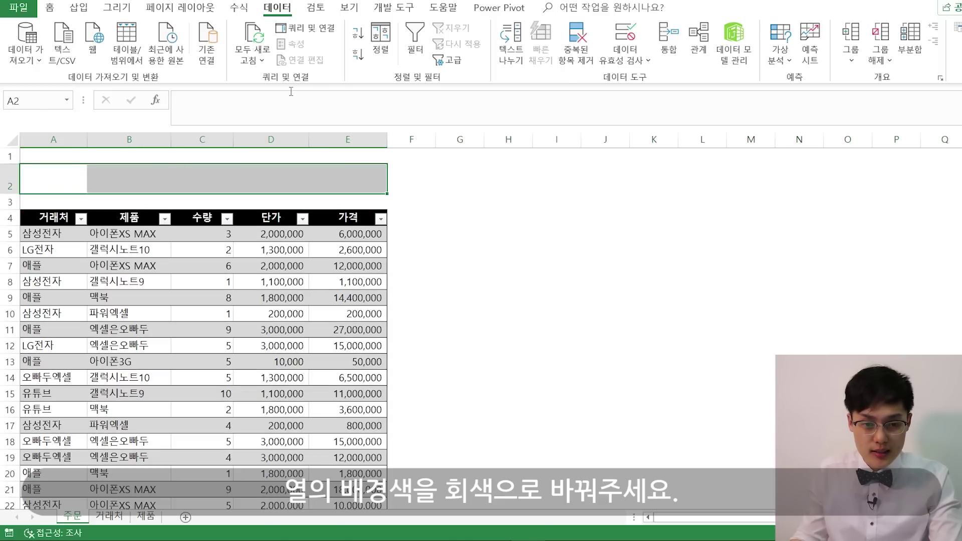
{"action": "left_click", "coordinate": [53, 7]}
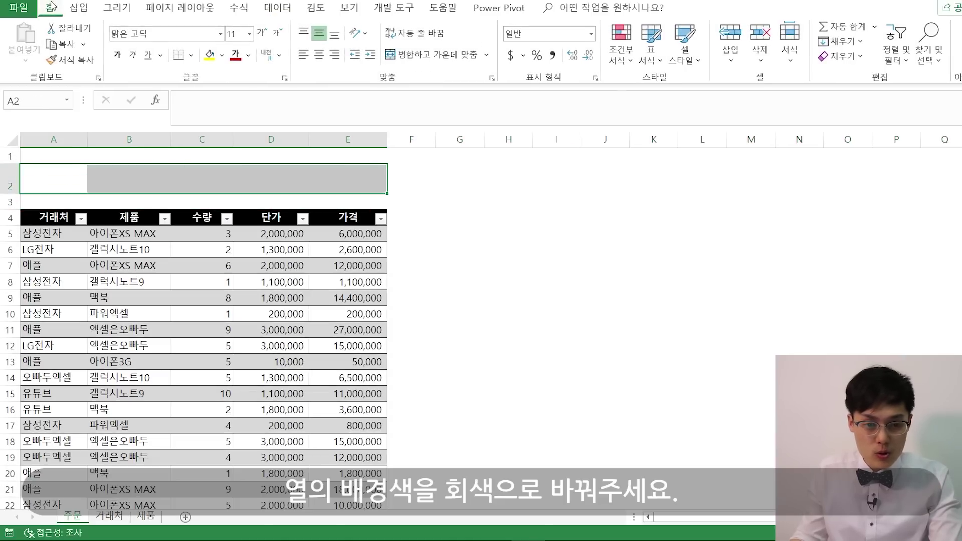
{"action": "left_click", "coordinate": [222, 55]}
{"action": "left_click", "coordinate": [213, 104]}
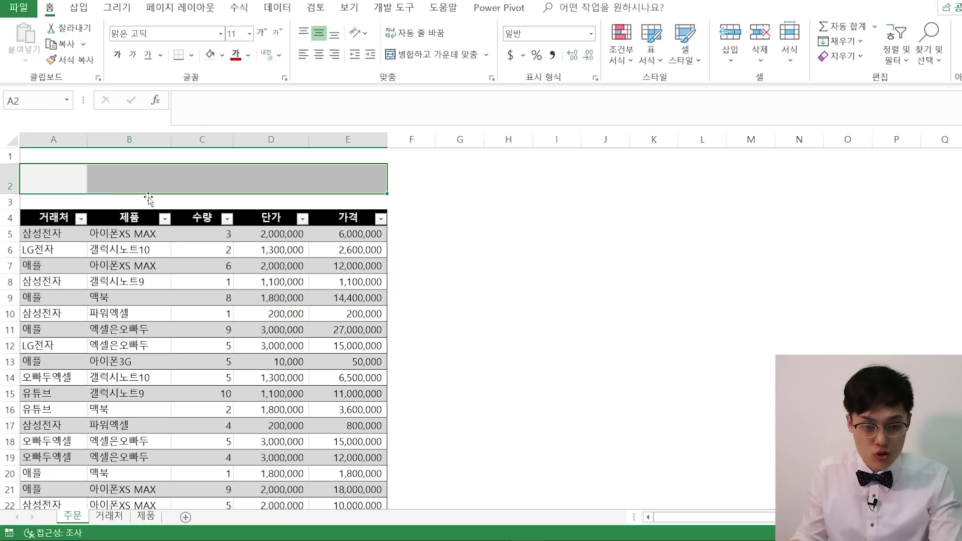
Enter the label 신규주문추가 in cell A2.
{"action": "left_click", "coordinate": [76, 181]}
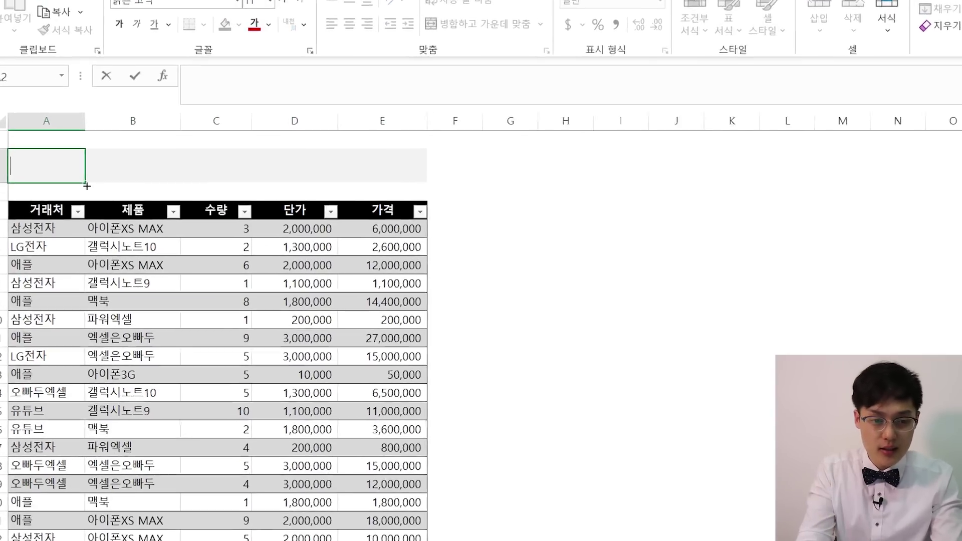
{"action": "type", "text": "ㅅㄴ규"}
{"action": "key", "text": "BackSpace"}
{"action": "key", "text": "BackSpace"}
{"action": "key", "text": "BackSpace"}
{"action": "type", "text": "신규주문추가"}
{"action": "key", "text": "Return"}
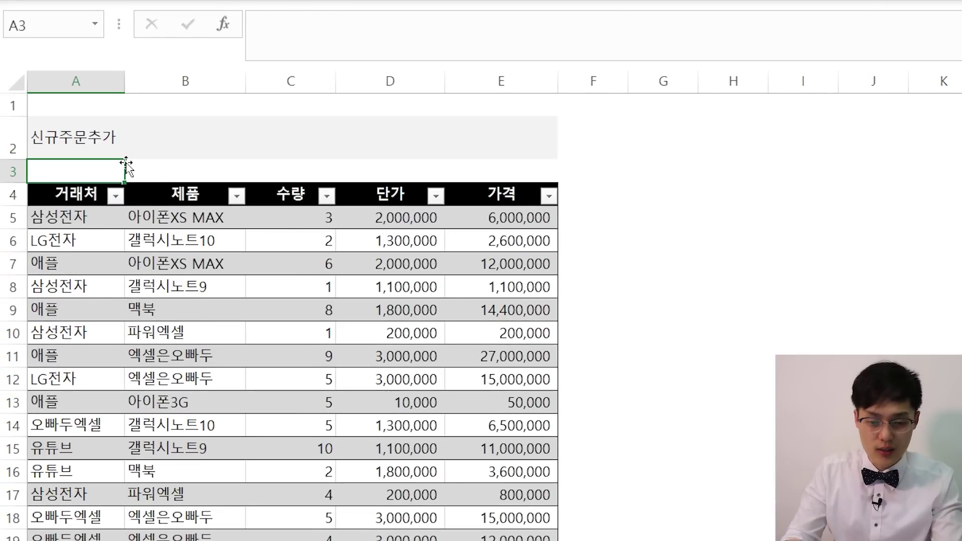
Make the label in cell A2 bold and centered, and reduce its font size to 10.
{"action": "key", "text": "Up"}
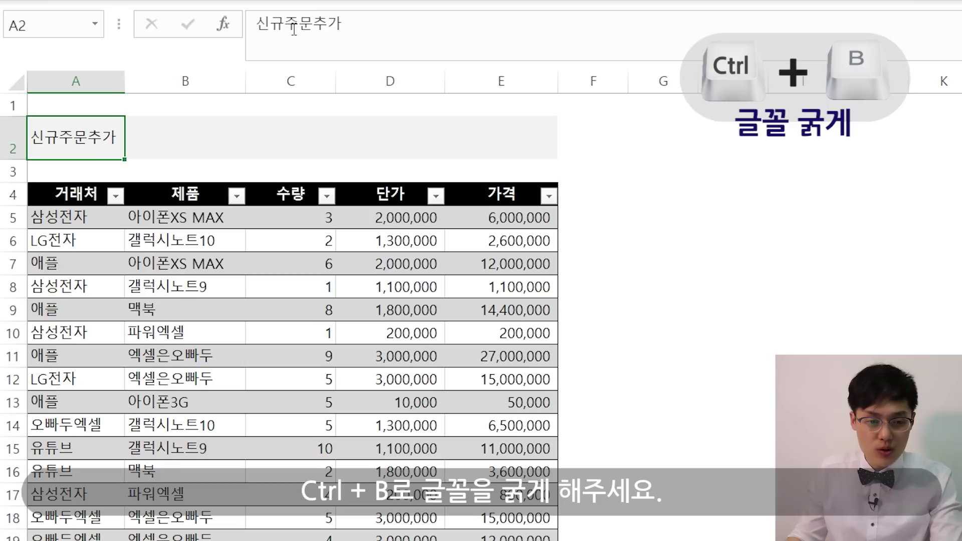
{"action": "key", "text": "ctrl+b"}
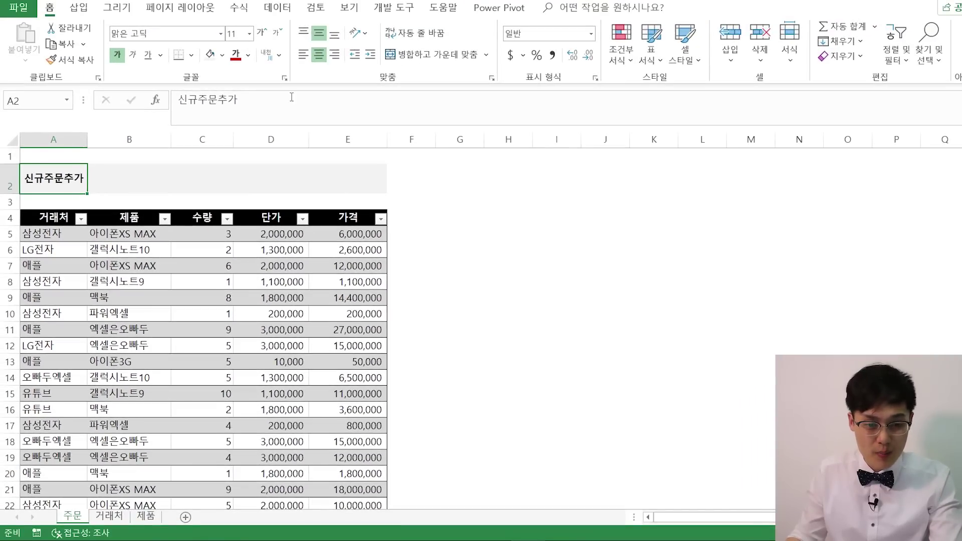
{"action": "left_click", "coordinate": [276, 32]}
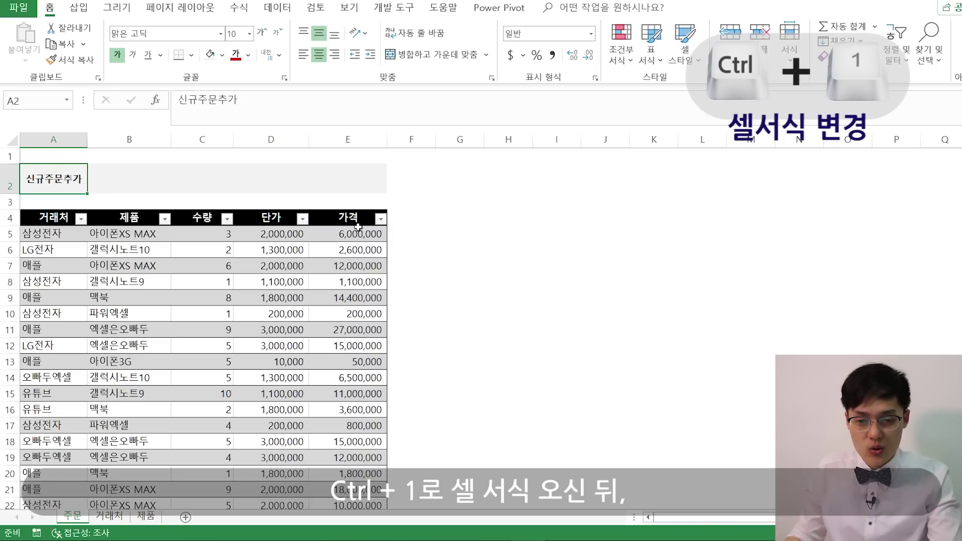
Add a thick black top border to cell A2 in the cell formatting settings.
{"action": "key", "text": "ctrl+1"}
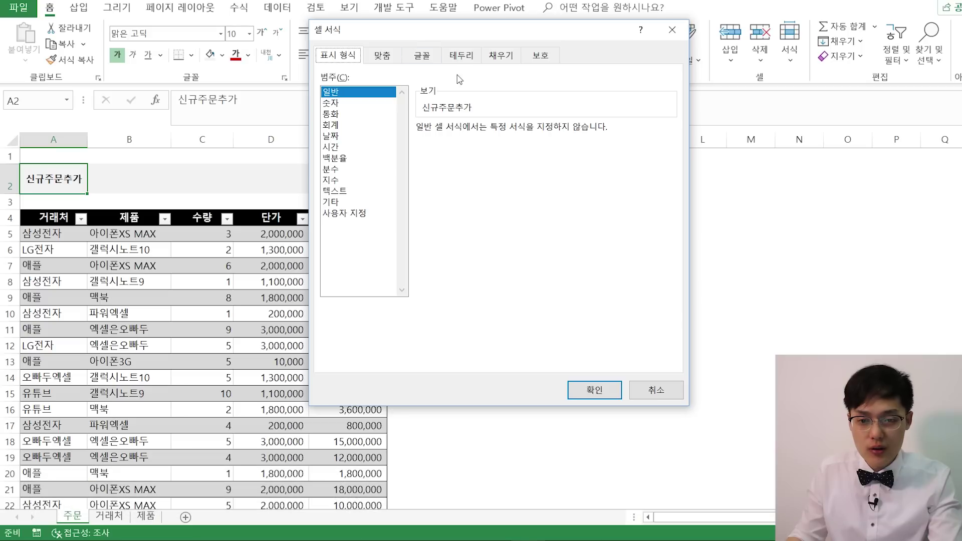
{"action": "left_click", "coordinate": [460, 56]}
{"action": "left_click", "coordinate": [385, 180]}
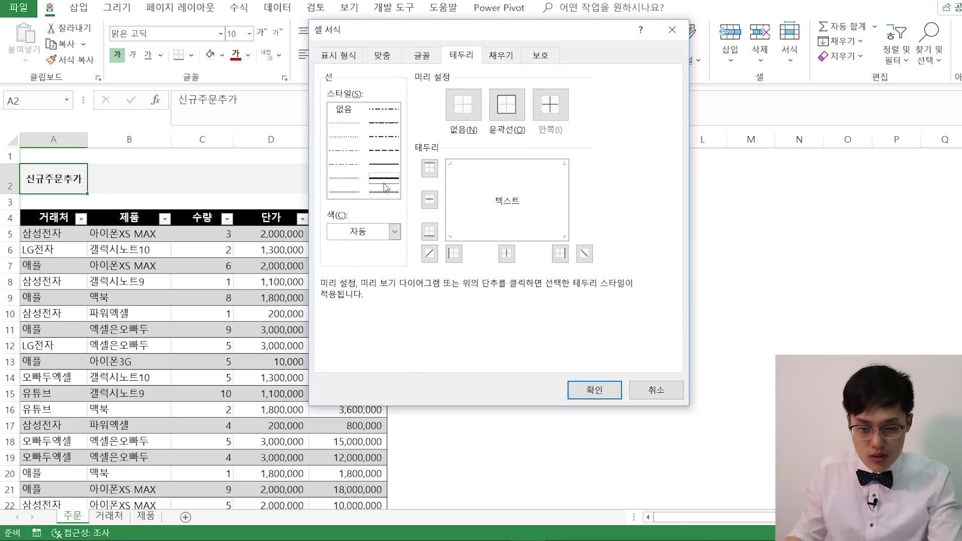
{"action": "left_click", "coordinate": [394, 231]}
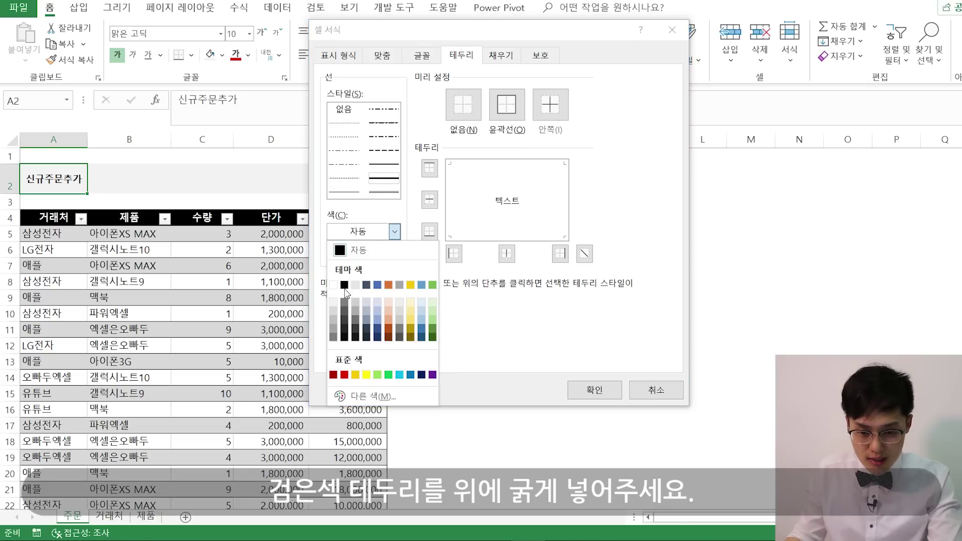
{"action": "left_click", "coordinate": [344, 285]}
{"action": "left_click", "coordinate": [473, 170]}
{"action": "left_click", "coordinate": [583, 387]}
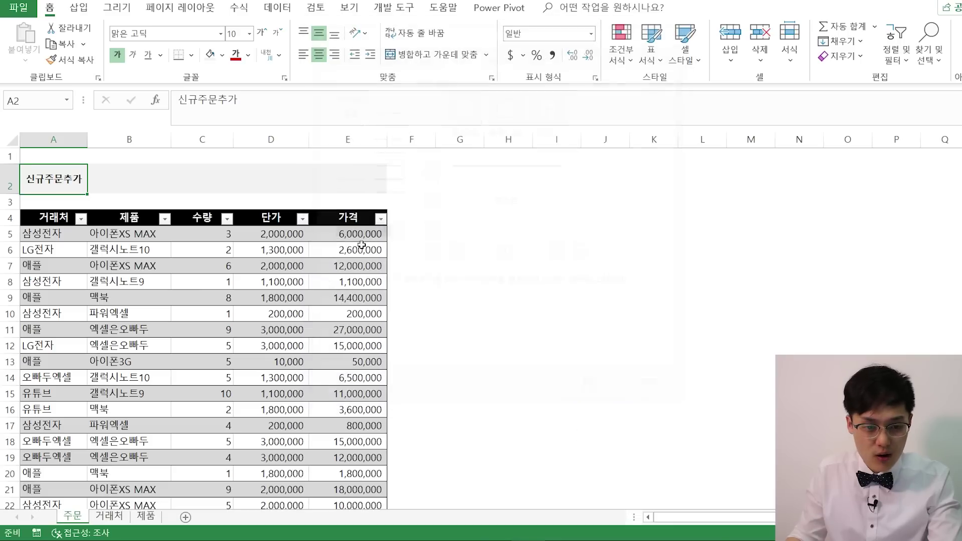
{"action": "left_click", "coordinate": [120, 178]}
{"action": "left_click", "coordinate": [66, 178]}
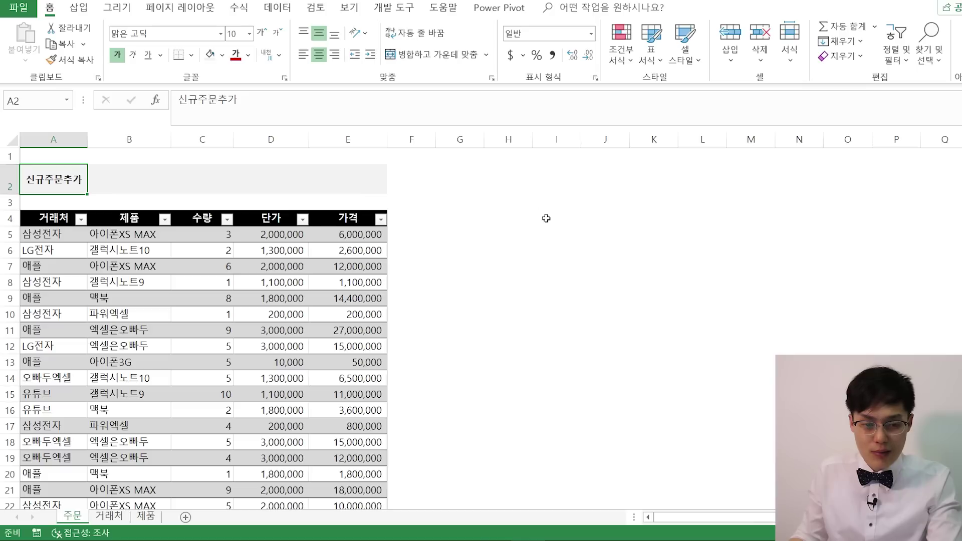
Give cell G5 the defined name 마지막셀.
{"action": "left_click", "coordinate": [462, 233]}
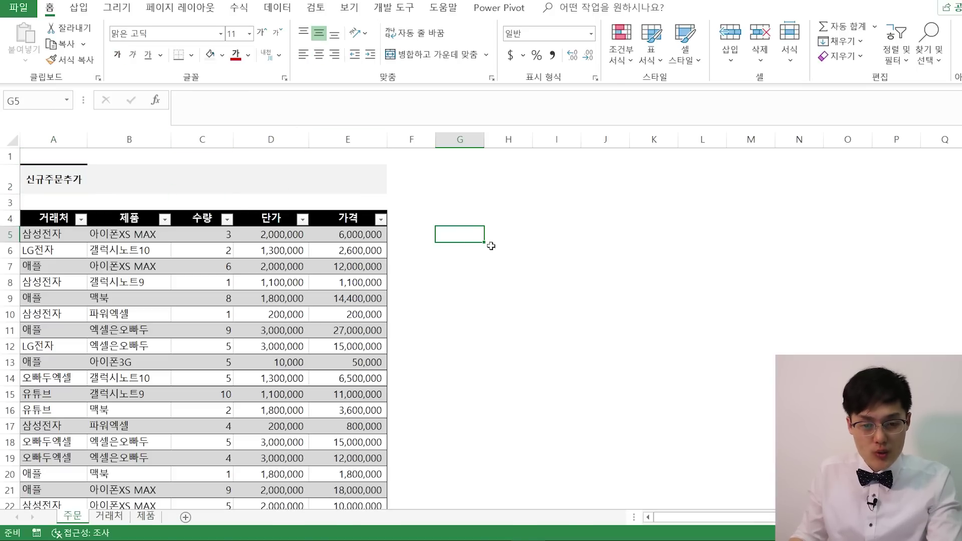
{"action": "left_click", "coordinate": [45, 105]}
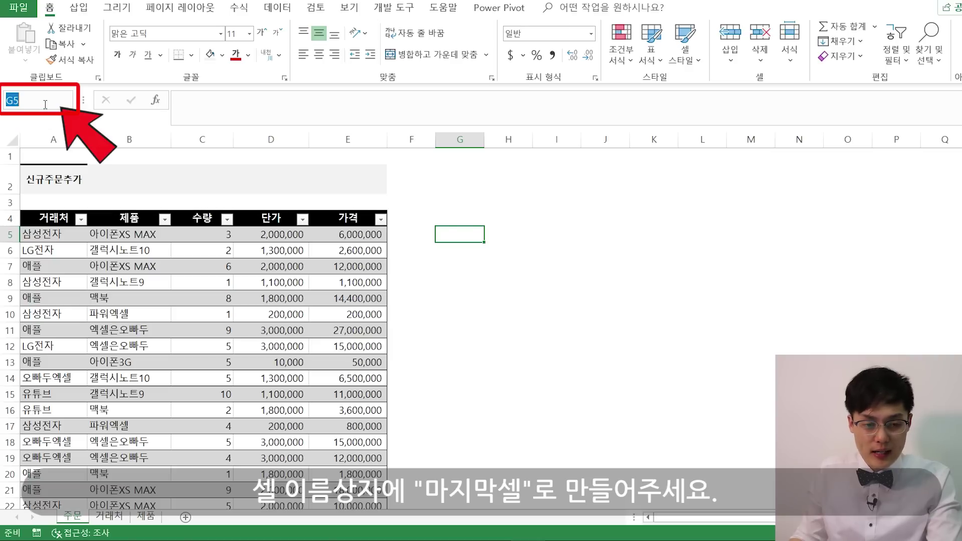
{"action": "type", "text": "ㅁ"}
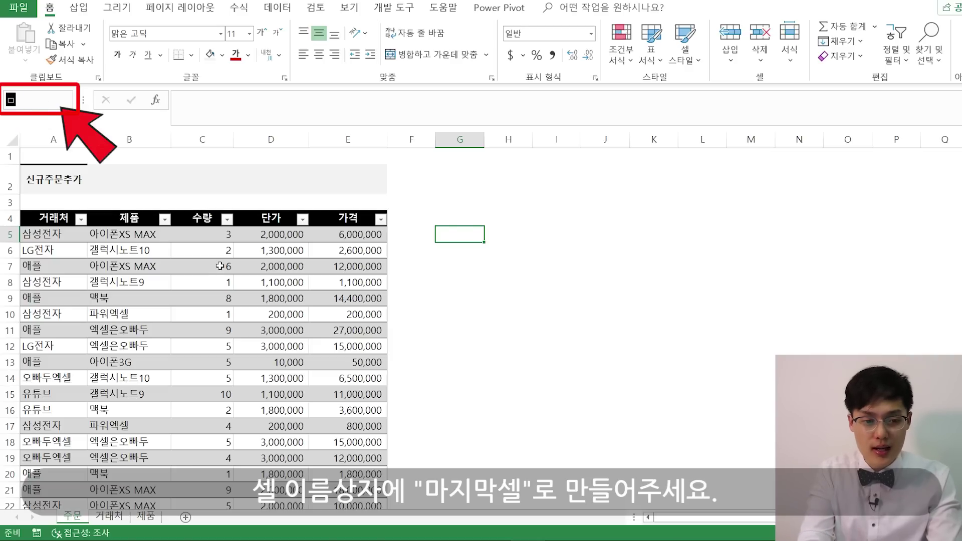
{"action": "type", "text": "ㅏ지막셀"}
{"action": "key", "text": "Return"}
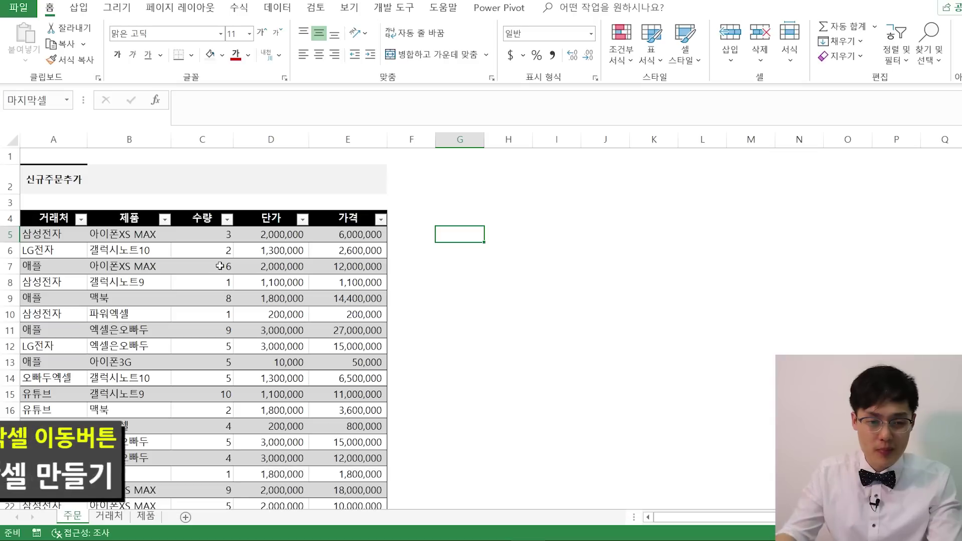
Test the defined name 마지막셀 by jumping to it twice from other cells in column G.
{"action": "left_click", "coordinate": [462, 359]}
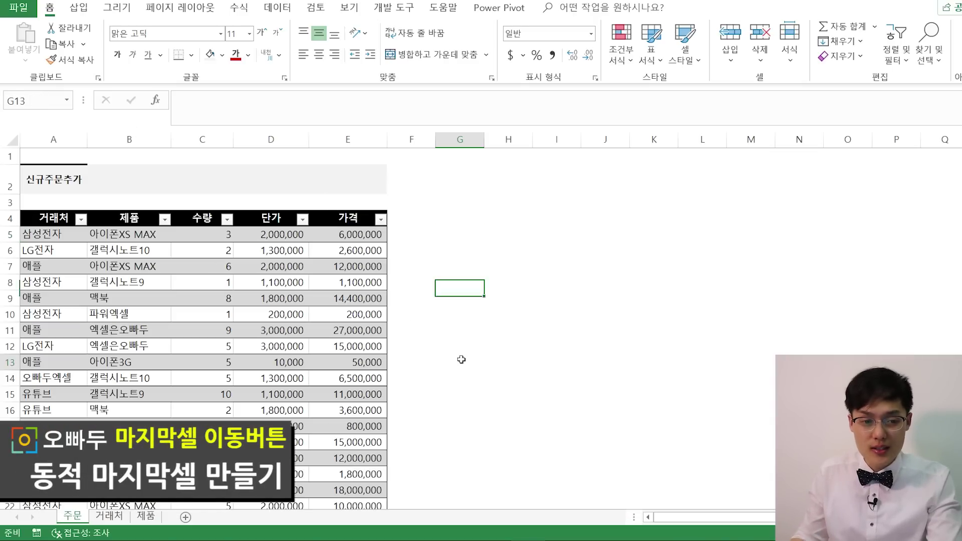
{"action": "left_click", "coordinate": [67, 100]}
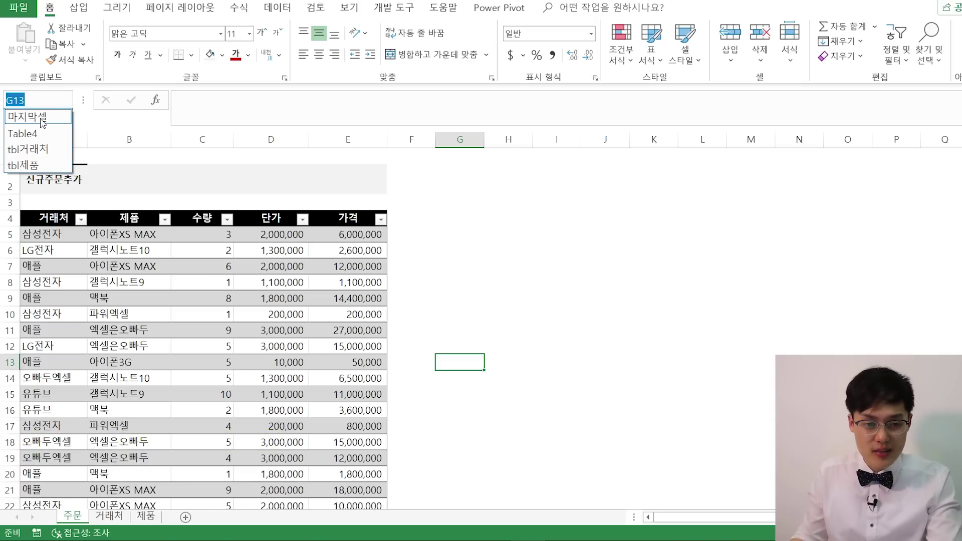
{"action": "left_click", "coordinate": [42, 122]}
{"action": "left_click", "coordinate": [451, 328]}
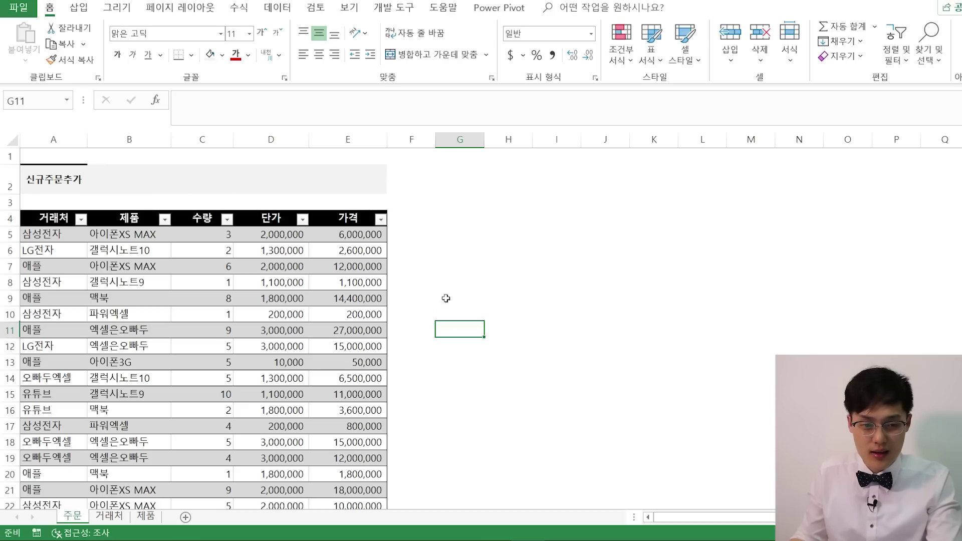
{"action": "left_click", "coordinate": [66, 100]}
{"action": "left_click", "coordinate": [42, 122]}
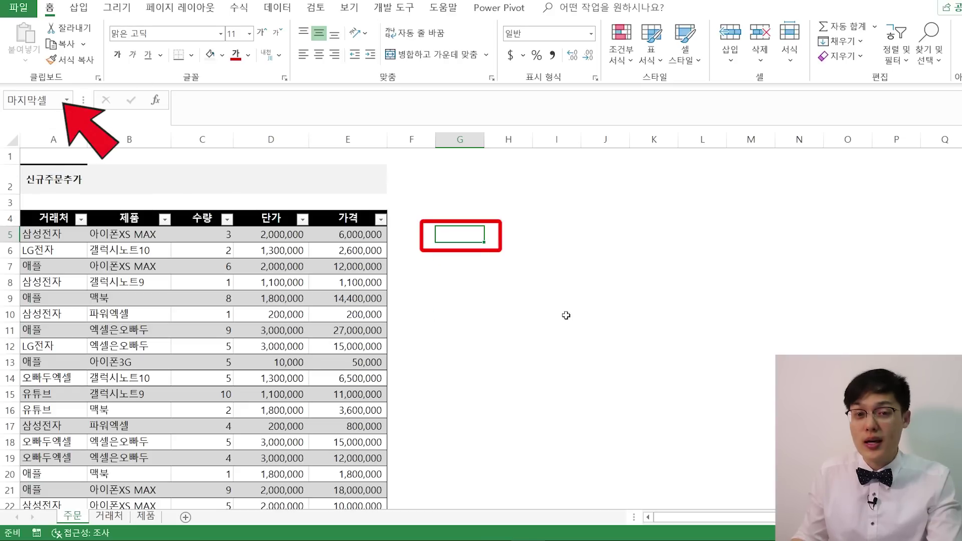
Draw a rectangle shape that covers cell A2 exactly, over the 신규주문추가 label.
{"action": "left_click", "coordinate": [76, 10]}
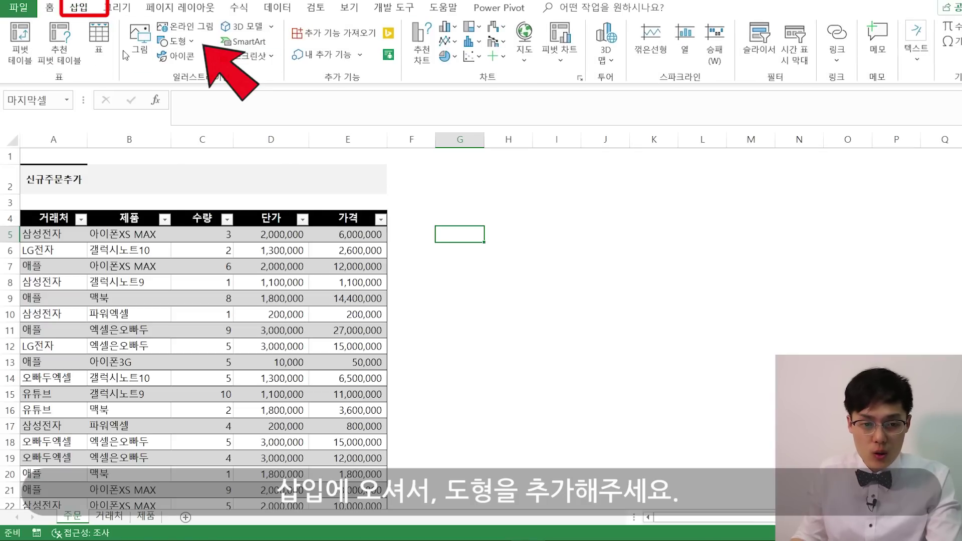
{"action": "left_click", "coordinate": [184, 41]}
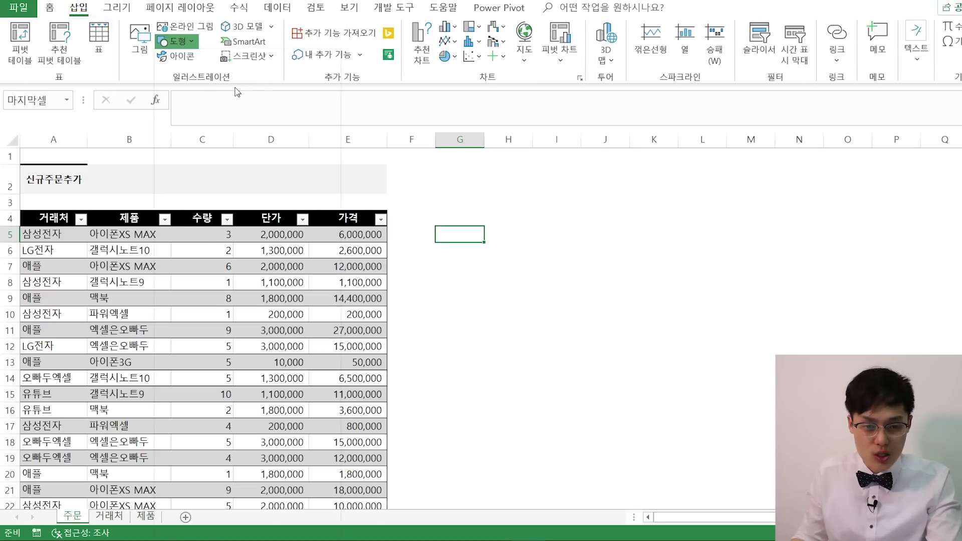
{"action": "left_click", "coordinate": [222, 76]}
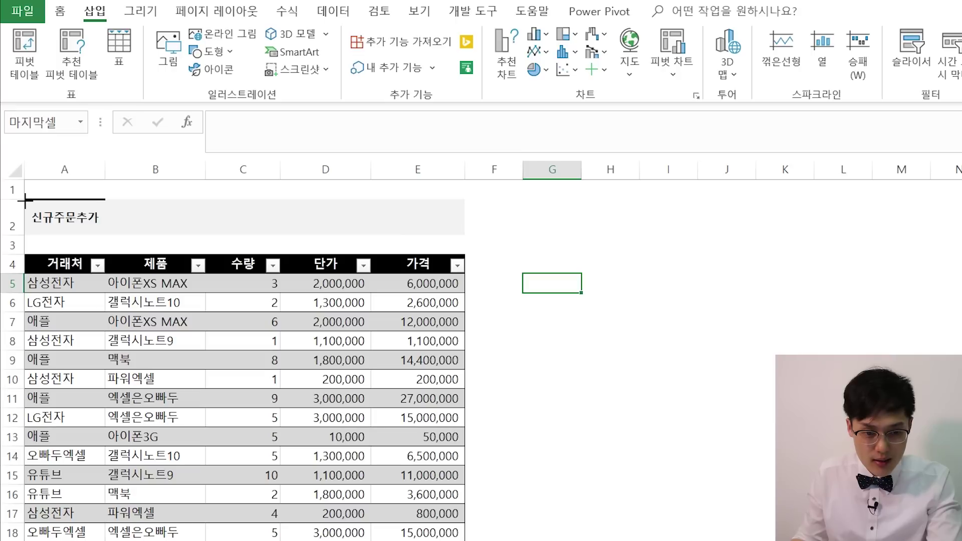
{"action": "left_click_drag", "start_coordinate": [25, 201], "coordinate": [105, 233]}
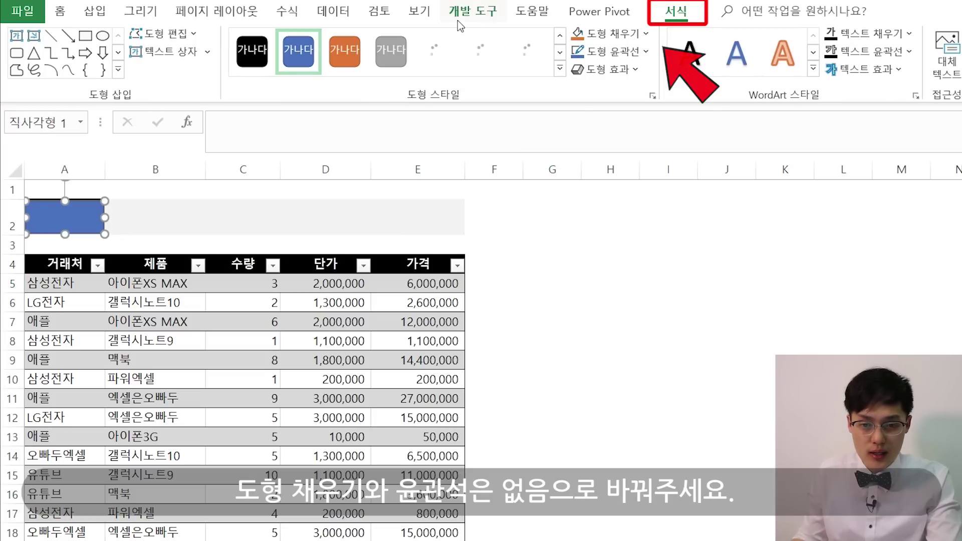
Set the rectangle over A2 to no fill and no outline.
{"action": "left_click", "coordinate": [611, 34]}
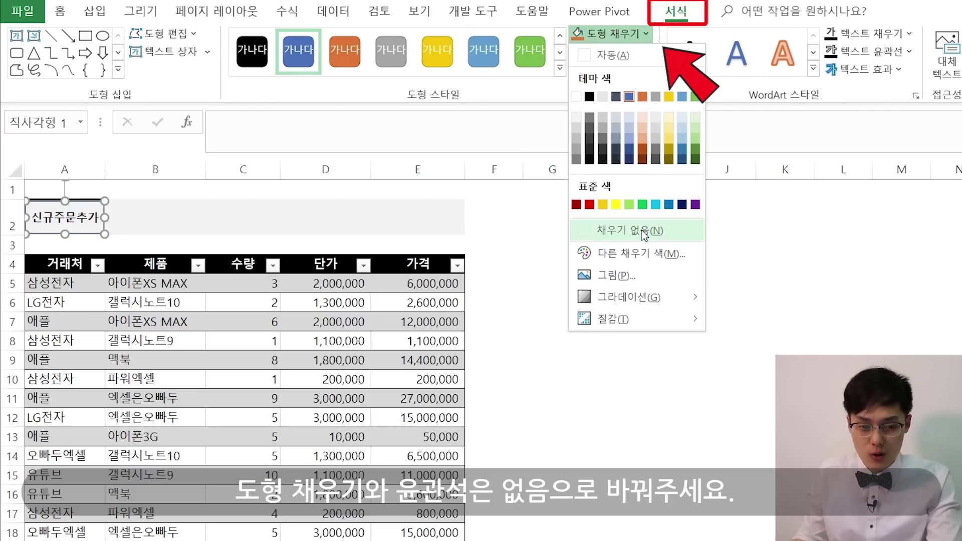
{"action": "left_click", "coordinate": [646, 228]}
{"action": "left_click", "coordinate": [609, 52]}
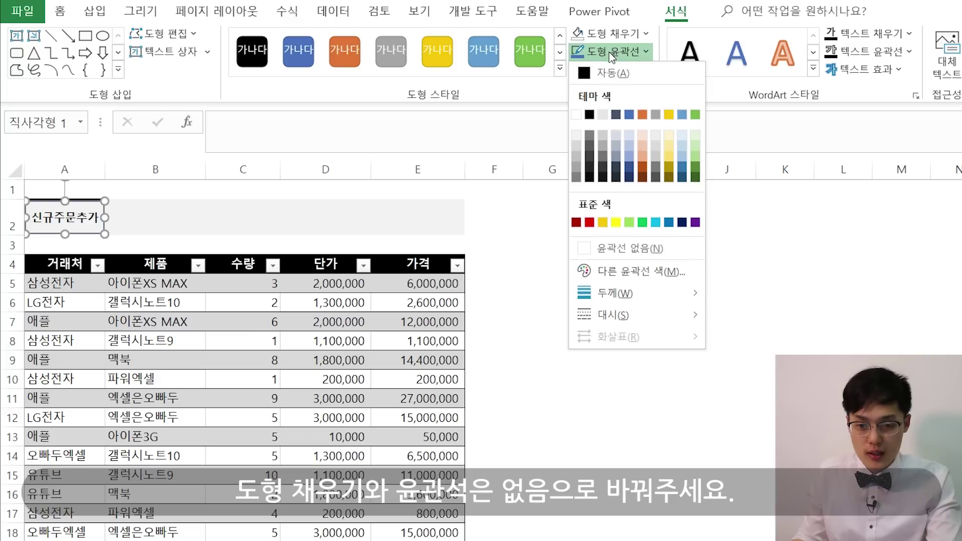
{"action": "left_click", "coordinate": [642, 247]}
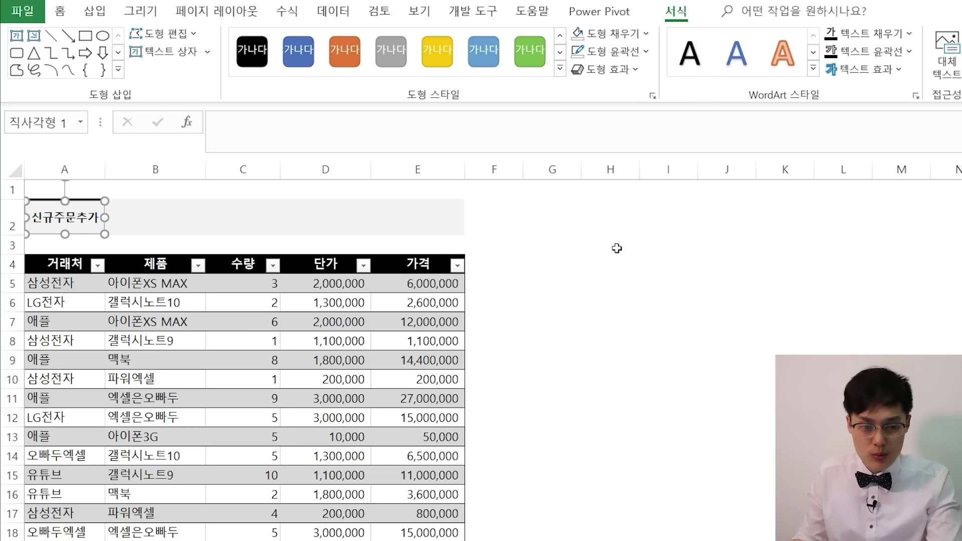
Link the rectangle over A2 to the defined name 마지막셀 in the current document.
{"action": "right_click", "coordinate": [105, 225]}
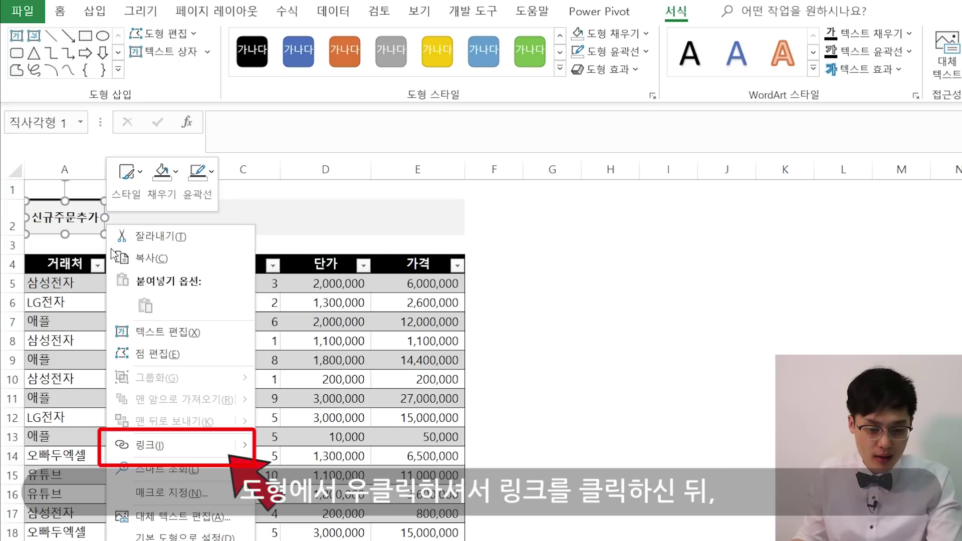
{"action": "left_click", "coordinate": [132, 445]}
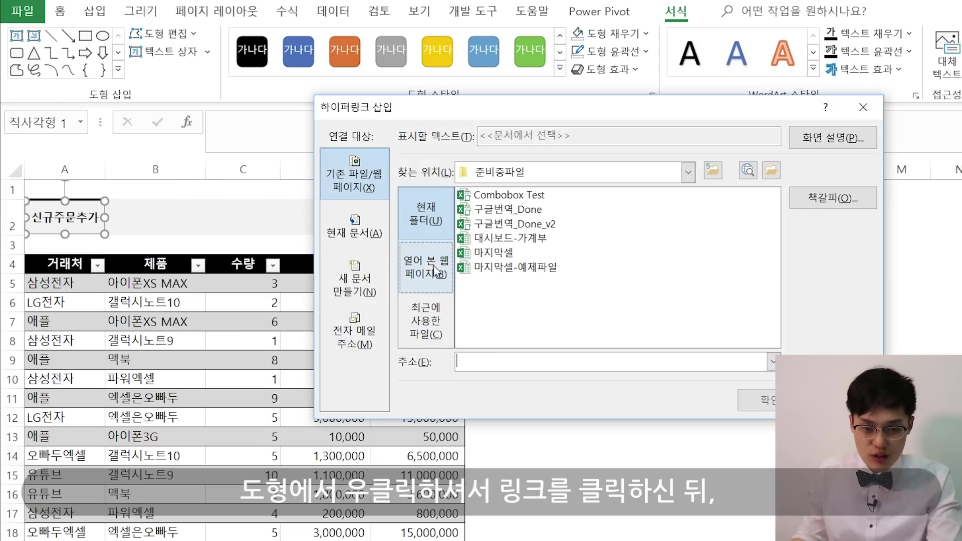
{"action": "left_click", "coordinate": [371, 218]}
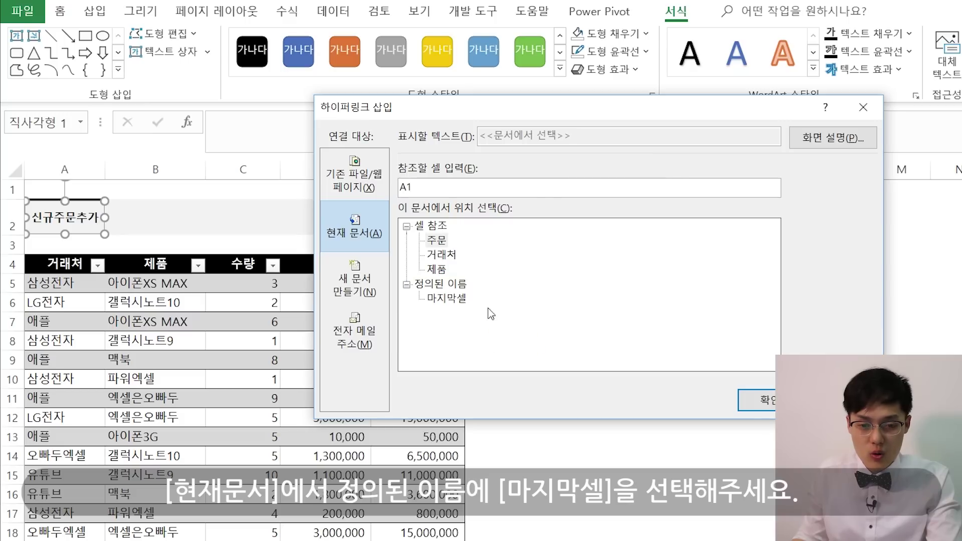
{"action": "left_click_drag", "start_coordinate": [479, 112], "coordinate": [642, 111]}
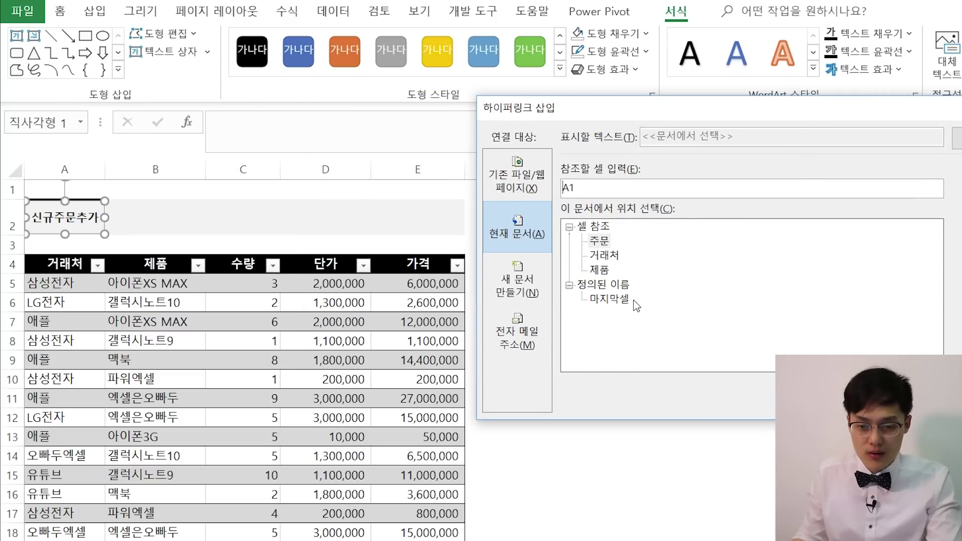
{"action": "left_click", "coordinate": [605, 300]}
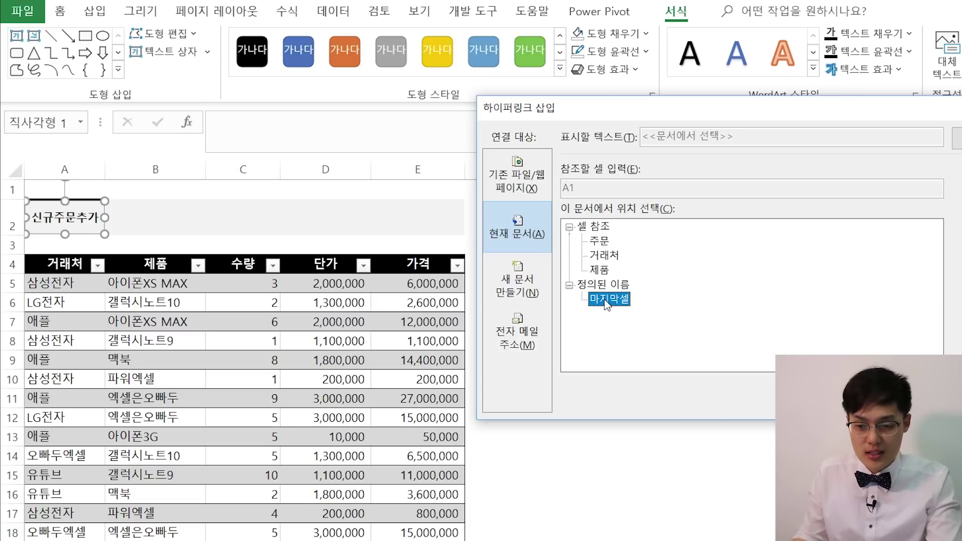
{"action": "key", "text": "Return"}
Test the 신규주문추가 button's link twice, starting from cells away from the linked one.
{"action": "left_click", "coordinate": [700, 417]}
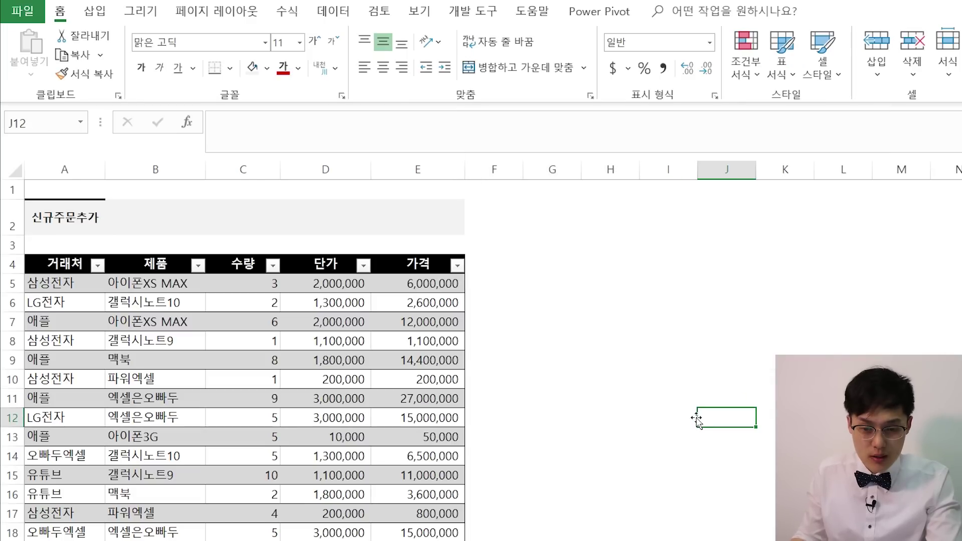
{"action": "left_click", "coordinate": [74, 228]}
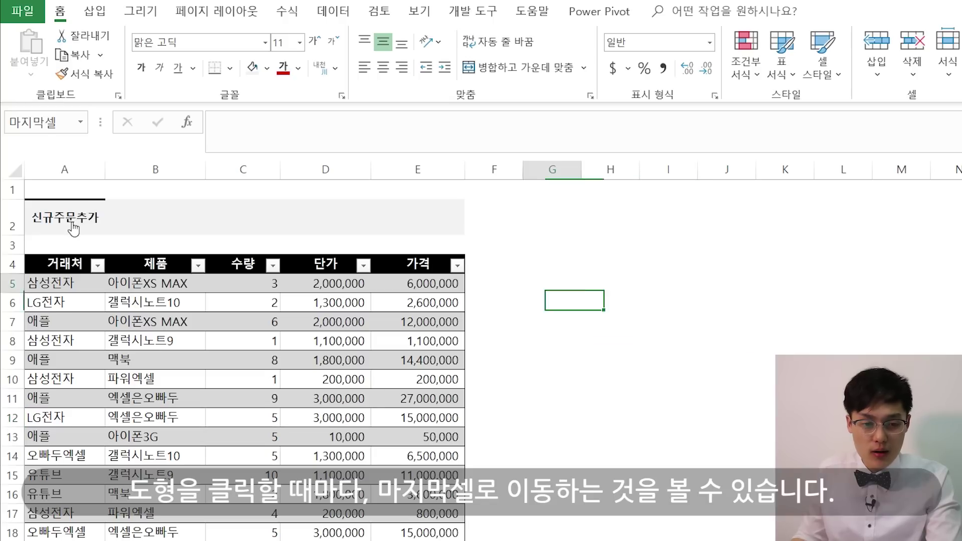
{"action": "left_click", "coordinate": [215, 221]}
{"action": "left_click", "coordinate": [92, 221]}
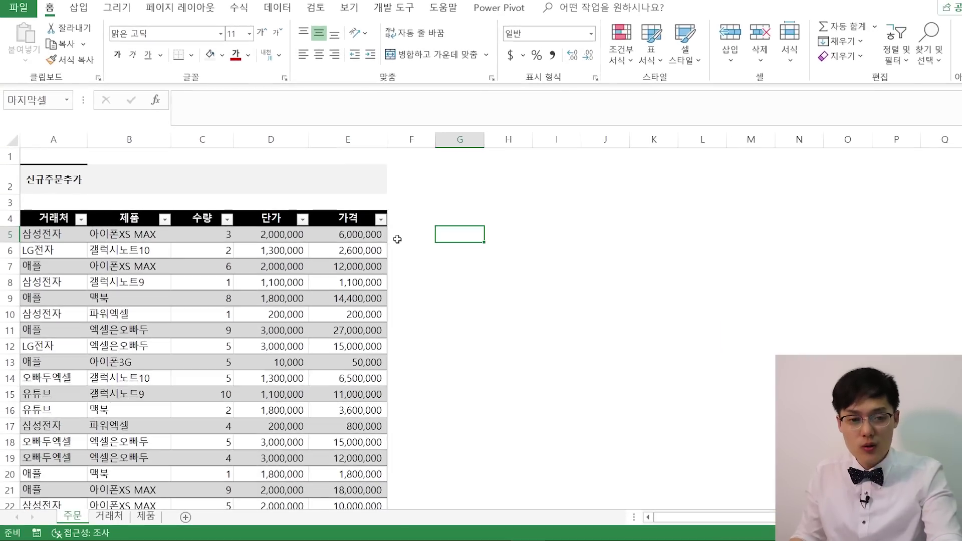
Redefine the name 마지막셀 to refer to =INDEX(주문!$A:$A,MATCH("*",주문!$A:$A,-1)) and save the change.
{"action": "key", "text": "ctrl+F3"}
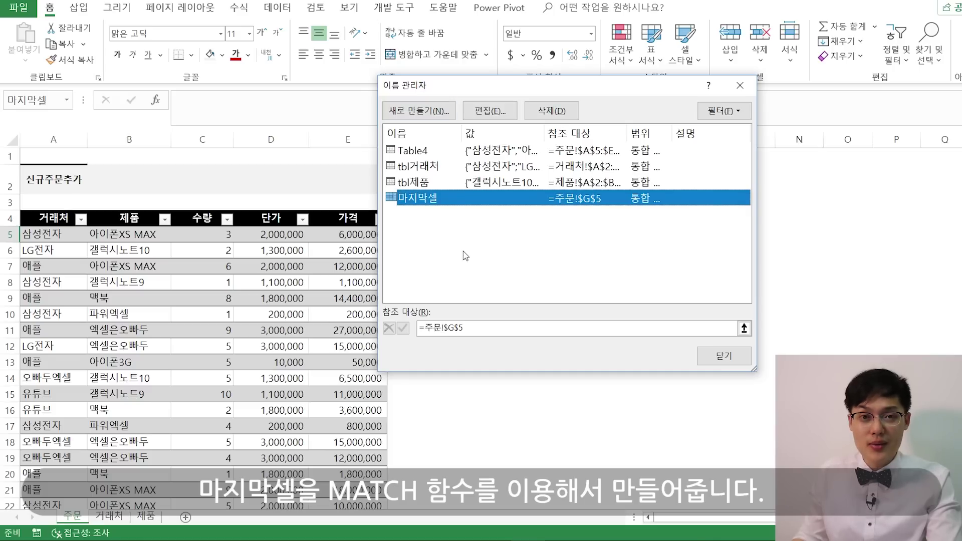
{"action": "left_click", "coordinate": [492, 328]}
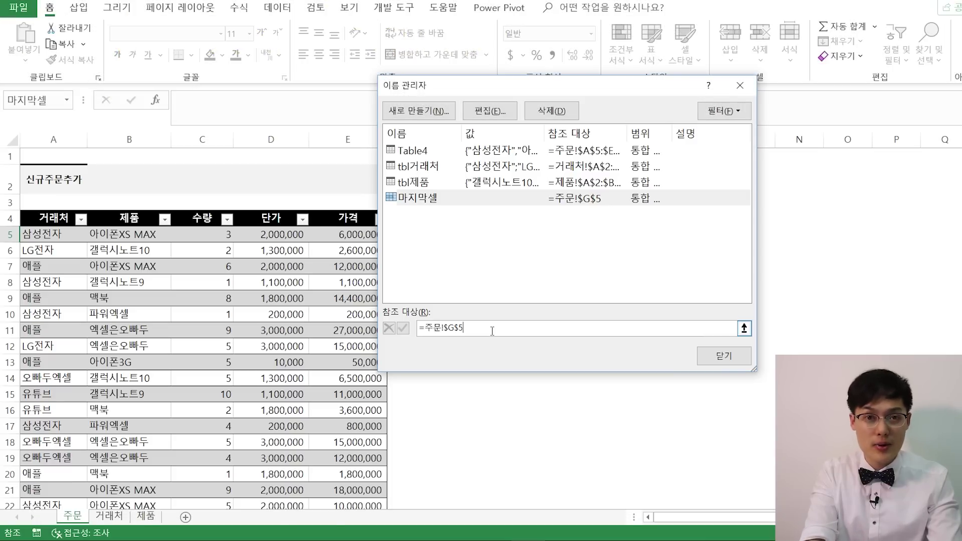
{"action": "key", "text": "BackSpace"}
{"action": "key", "text": "BackSpace"}
{"action": "key", "text": "BackSpace"}
{"action": "key", "text": "BackSpace"}
{"action": "key", "text": "BackSpace"}
{"action": "key", "text": "BackSpace"}
{"action": "key", "text": "BackSpace"}
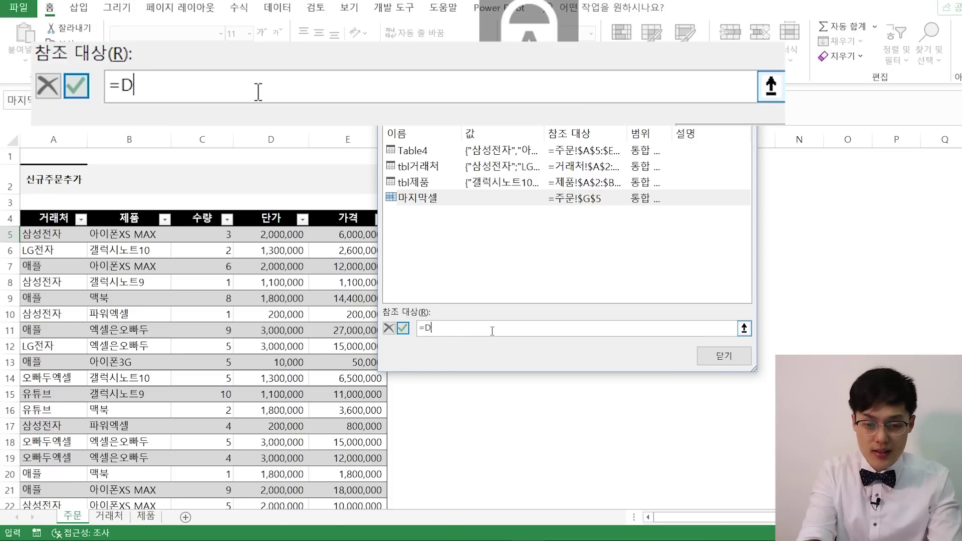
{"action": "type", "text": "INDEX("}
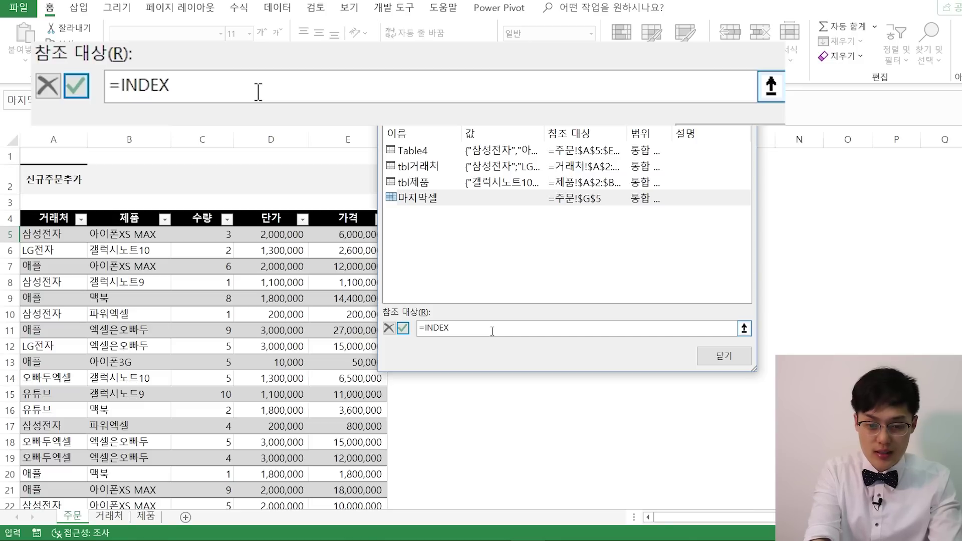
{"action": "left_click", "coordinate": [55, 139]}
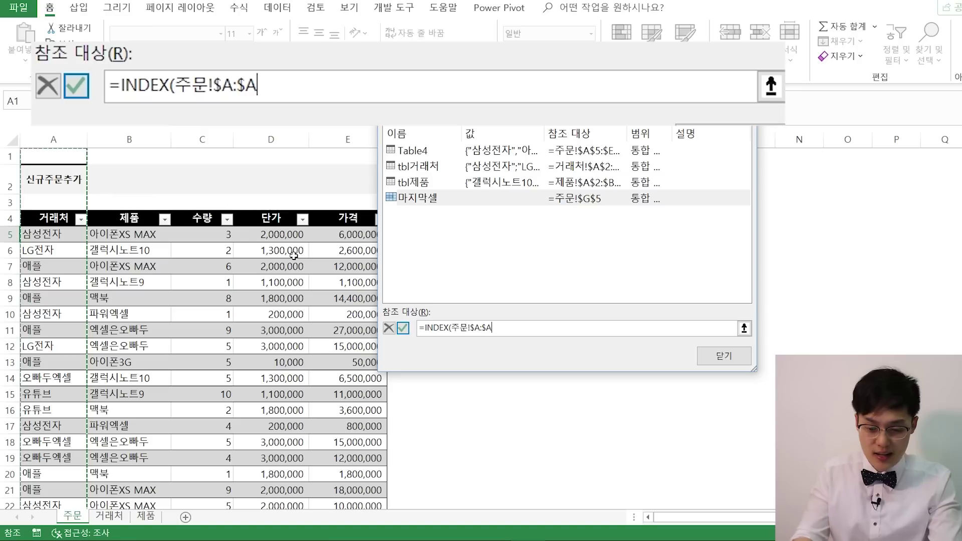
{"action": "type", "text": ",MATCH"}
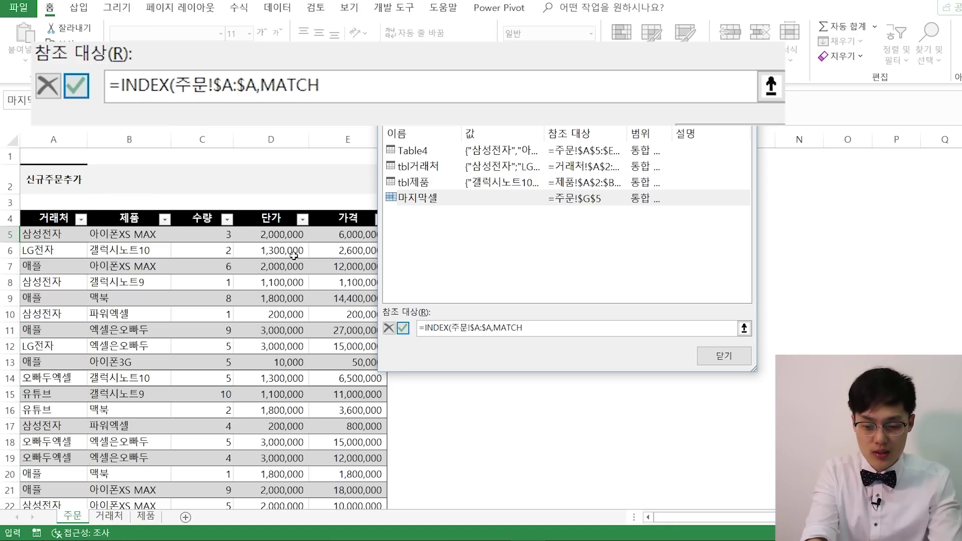
{"action": "type", "text": "("}
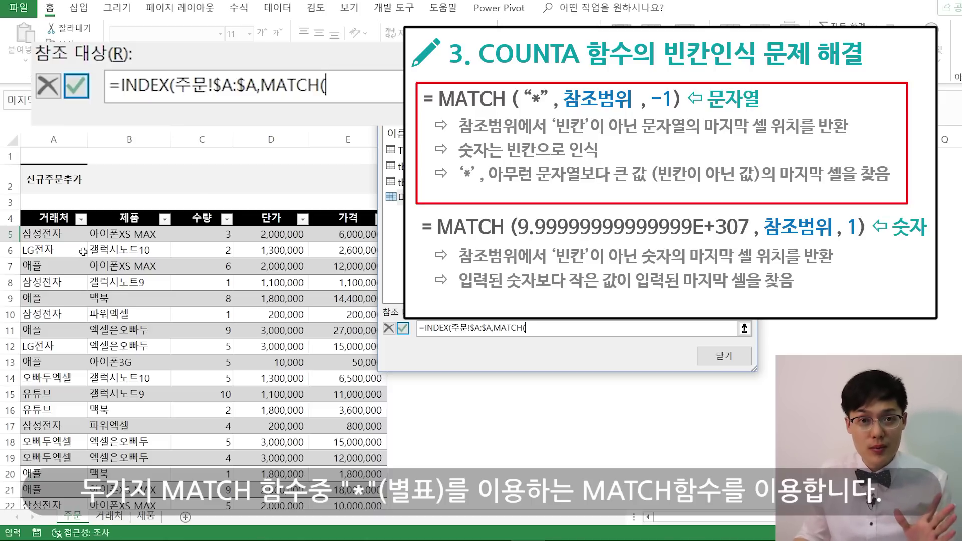
{"action": "type", "text": "\""}
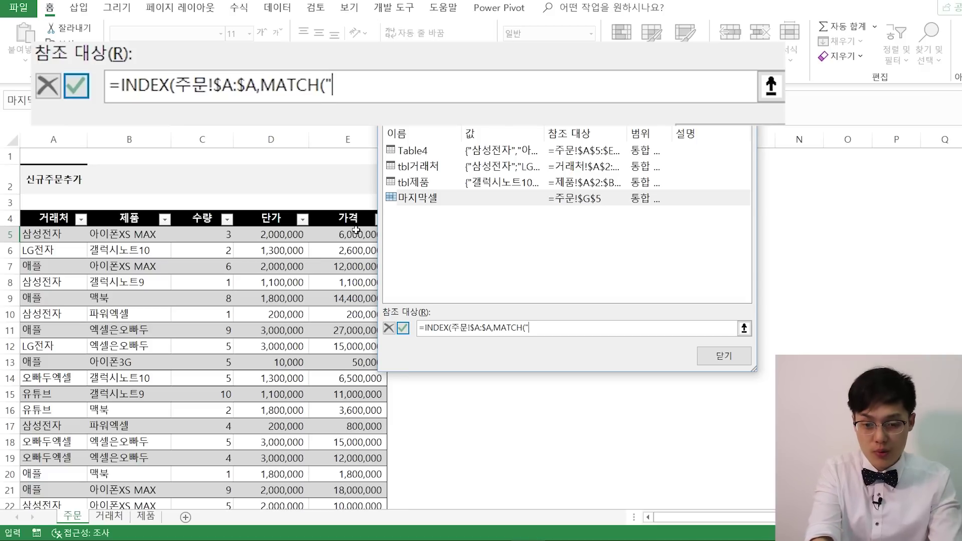
{"action": "type", "text": "*\","}
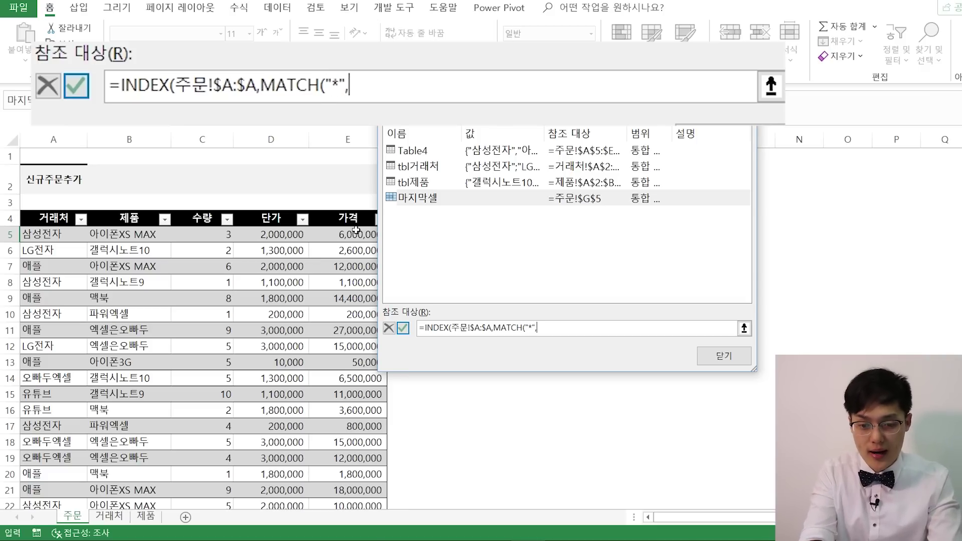
{"action": "left_click", "coordinate": [50, 140]}
{"action": "type", "text": ",-1))"}
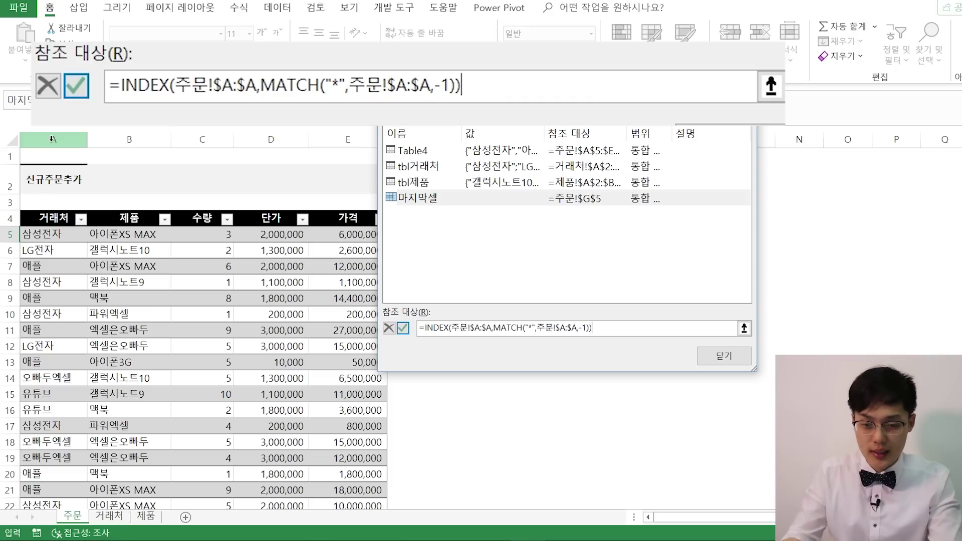
{"action": "left_click", "coordinate": [724, 356]}
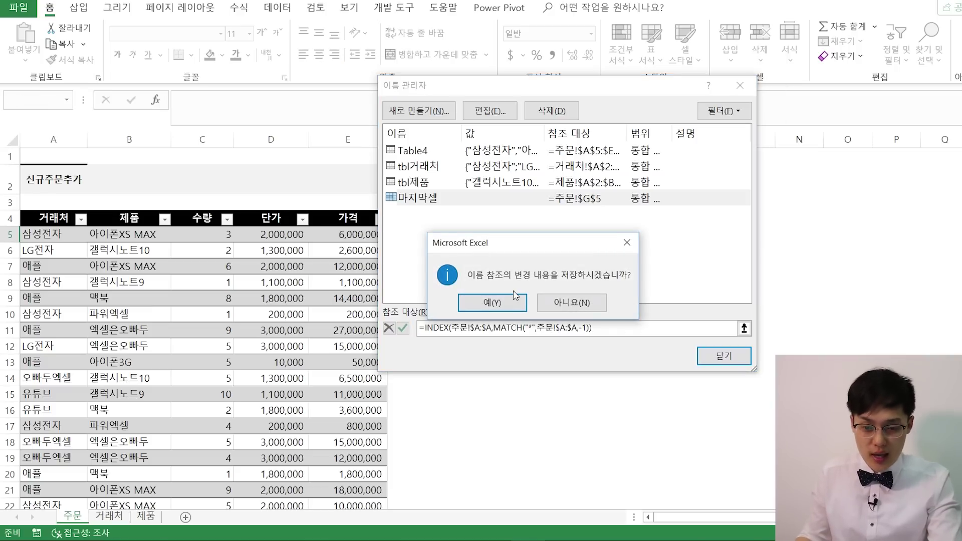
{"action": "left_click", "coordinate": [493, 303]}
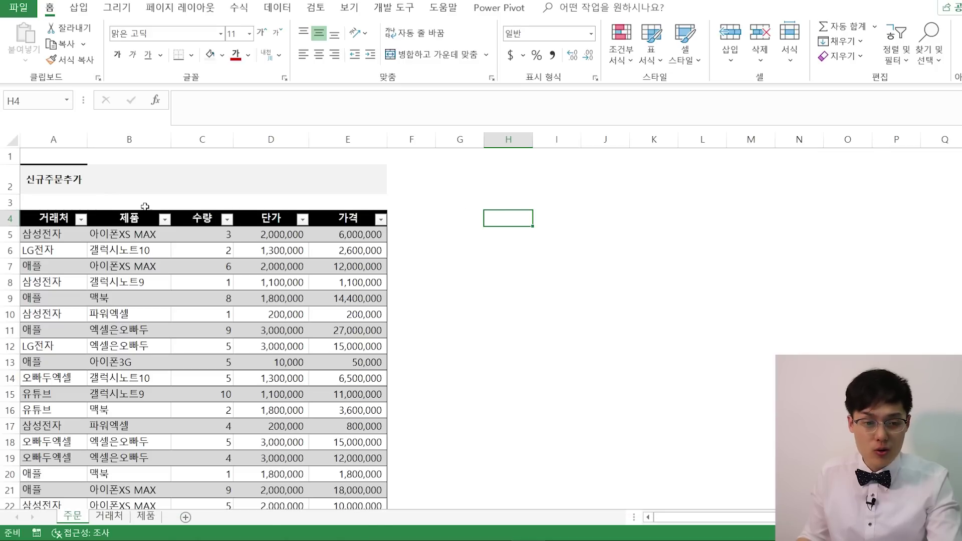
Test the 신규주문추가 button and check which row at the end of the order table it selects.
{"action": "left_click", "coordinate": [73, 181]}
{"action": "scroll", "coordinate": [116, 279], "scroll_direction": "up", "scroll_amount": 20}
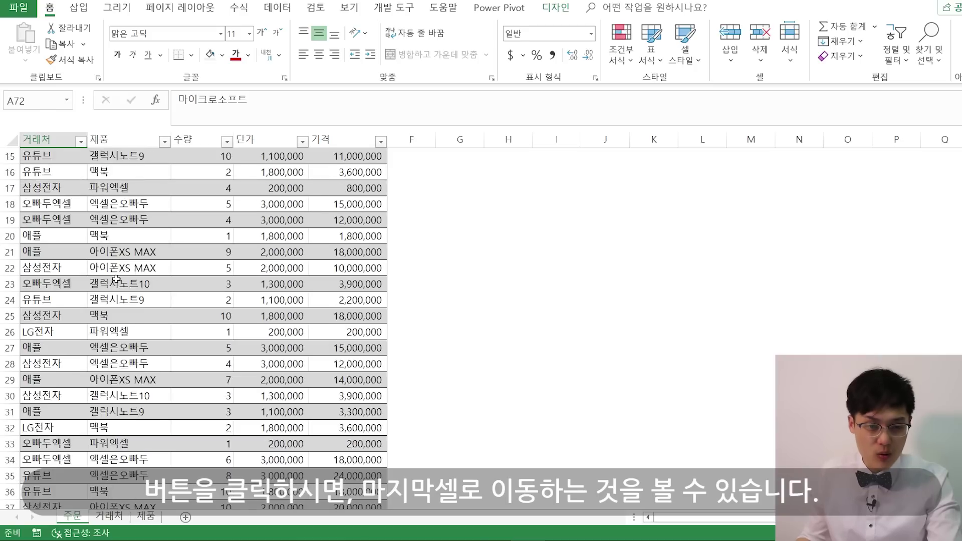
{"action": "scroll", "coordinate": [125, 280], "scroll_direction": "down", "scroll_amount": 17}
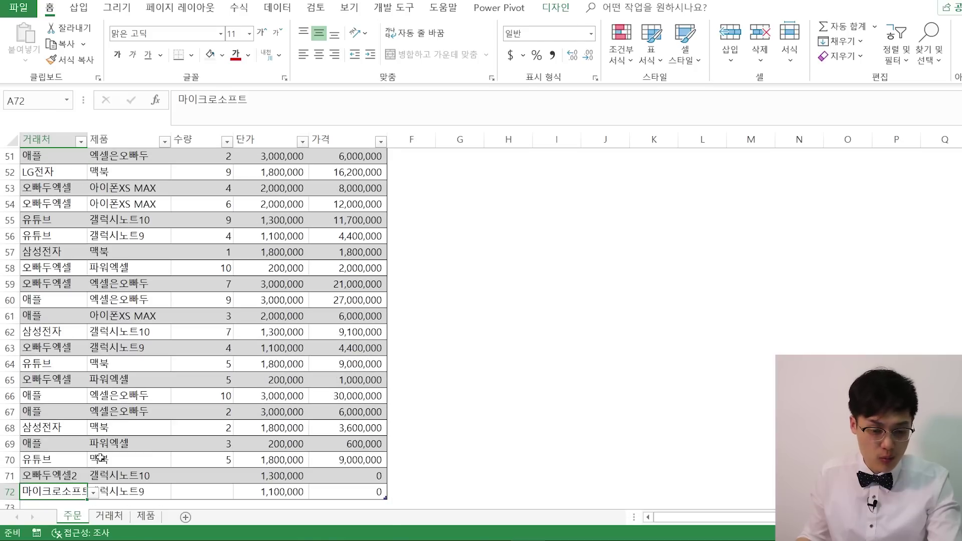
{"action": "scroll", "coordinate": [118, 401], "scroll_direction": "down", "scroll_amount": 1}
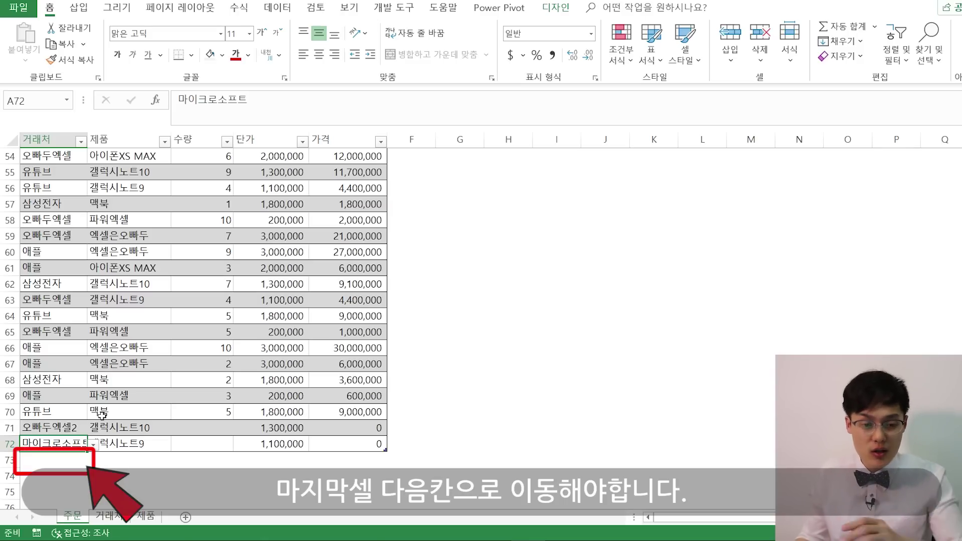
Add +1 after the MATCH function in 마지막셀, making its reference =INDEX(주문!$A:$A,MATCH("*",주문!$A:$A,-1)+1), and check the cell it marks.
{"action": "left_click", "coordinate": [150, 381]}
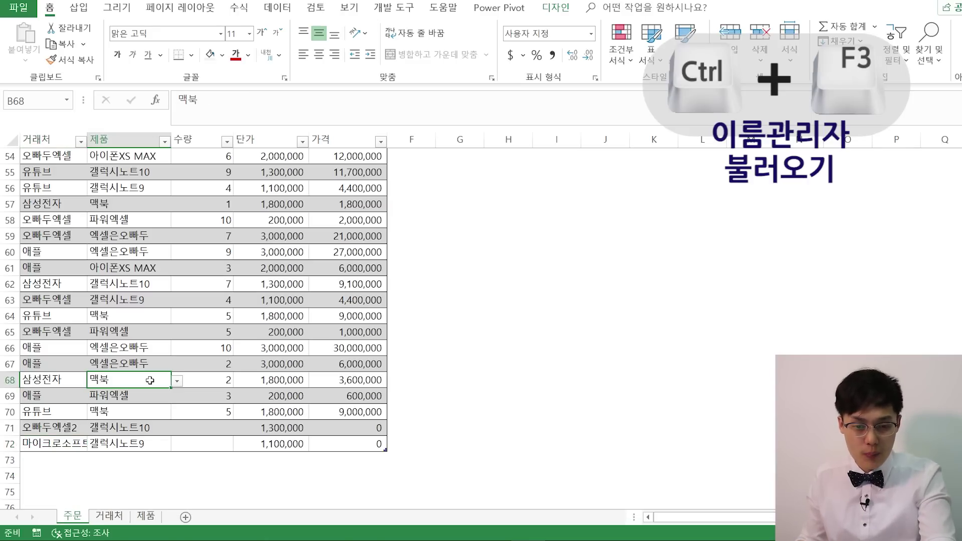
{"action": "key", "text": "ctrl+F3"}
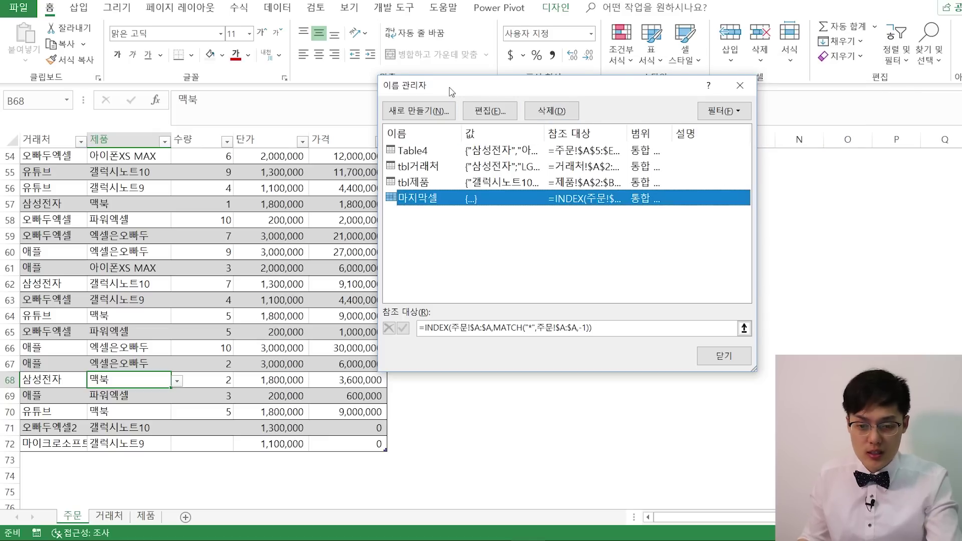
{"action": "left_click_drag", "start_coordinate": [451, 88], "coordinate": [479, 79]}
{"action": "left_click", "coordinate": [617, 319]}
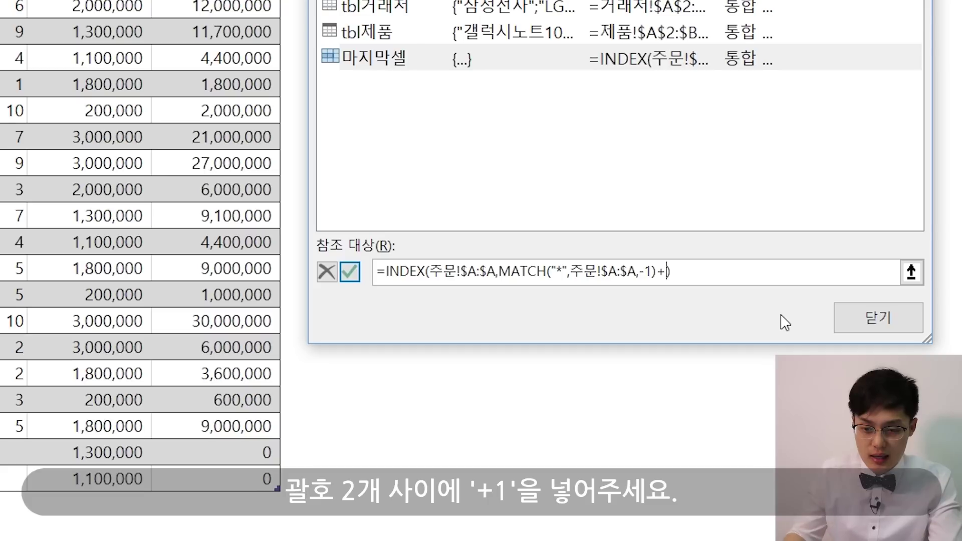
{"action": "left_click", "coordinate": [349, 273]}
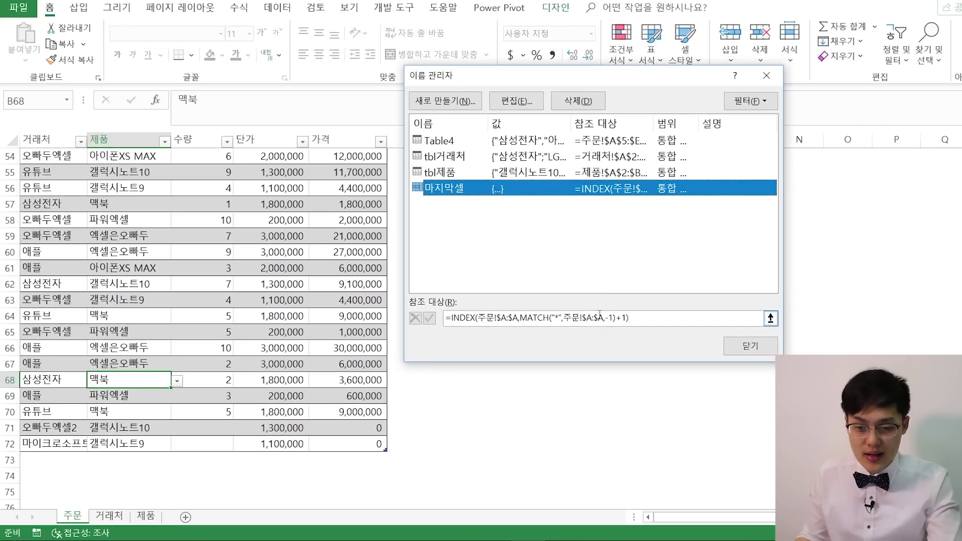
{"action": "left_click", "coordinate": [600, 318]}
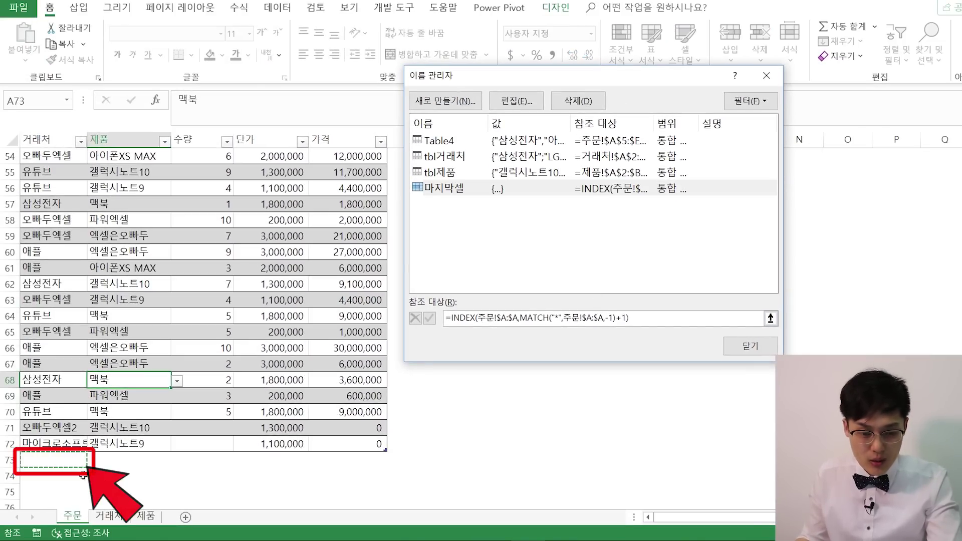
{"action": "left_click", "coordinate": [750, 346]}
Use the 신규주문추가 button again to check that it jumps to the first empty row below the order table.
{"action": "scroll", "coordinate": [212, 292], "scroll_direction": "up", "scroll_amount": 18}
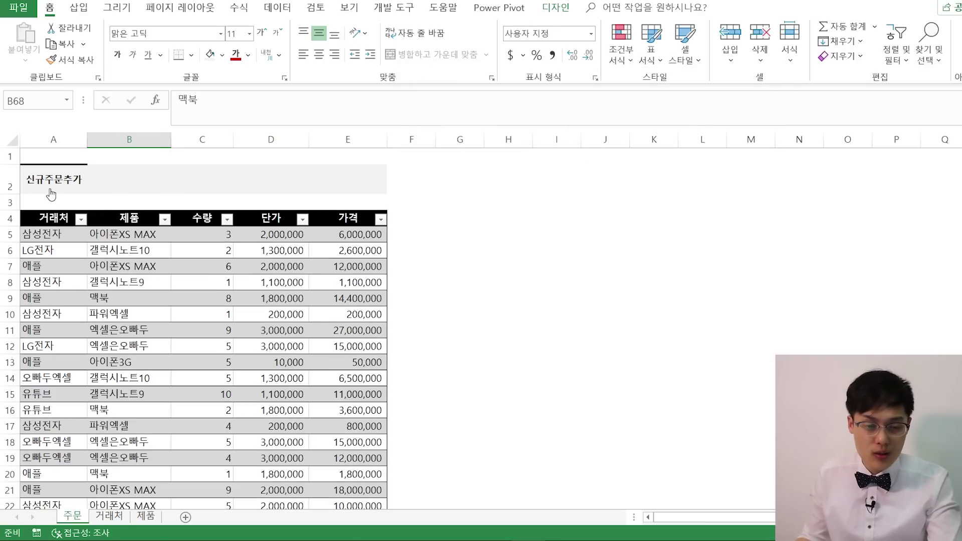
{"action": "left_click", "coordinate": [51, 195]}
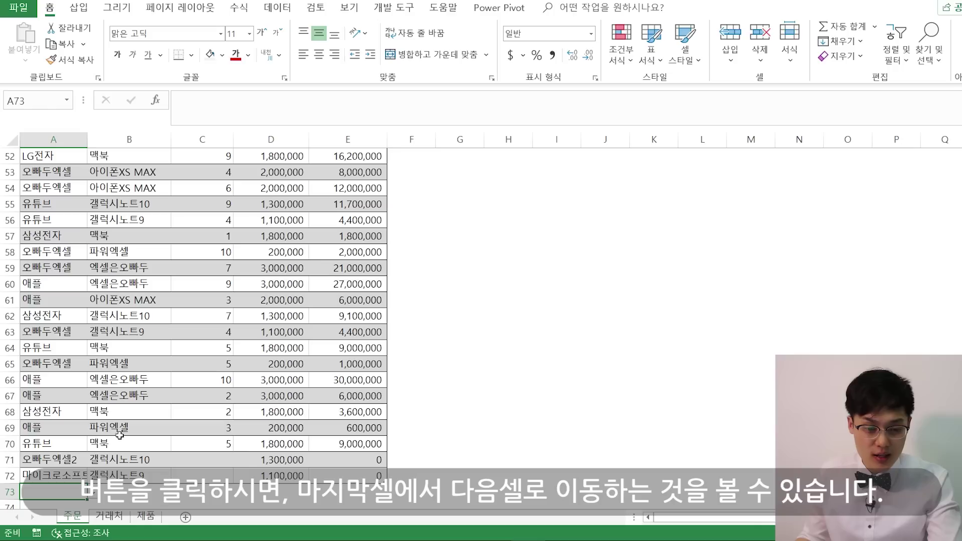
{"action": "scroll", "coordinate": [70, 456], "scroll_direction": "down", "scroll_amount": 1}
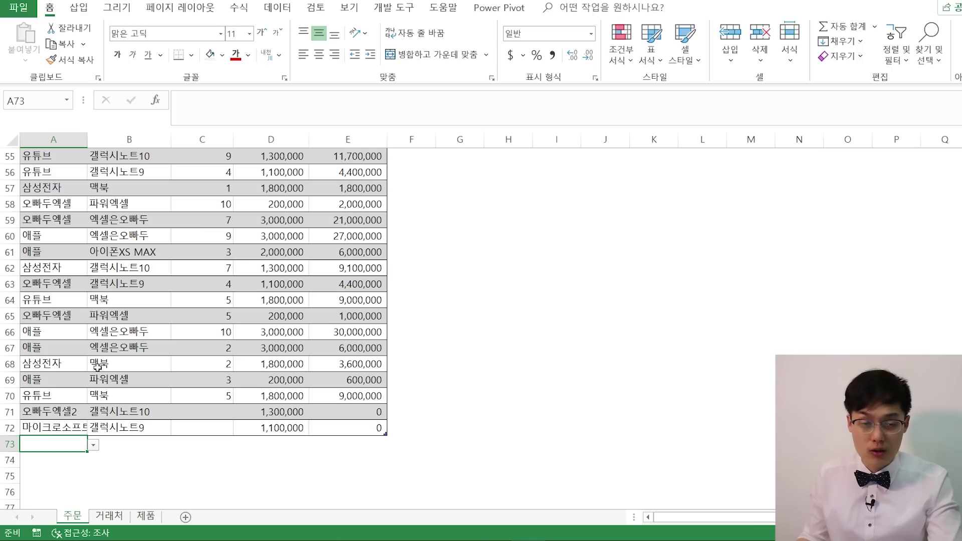
Freeze the rows above row 3 on the 주문 sheet so the 신규주문추가 button stays in view.
{"action": "scroll", "coordinate": [134, 346], "scroll_direction": "up", "scroll_amount": 18}
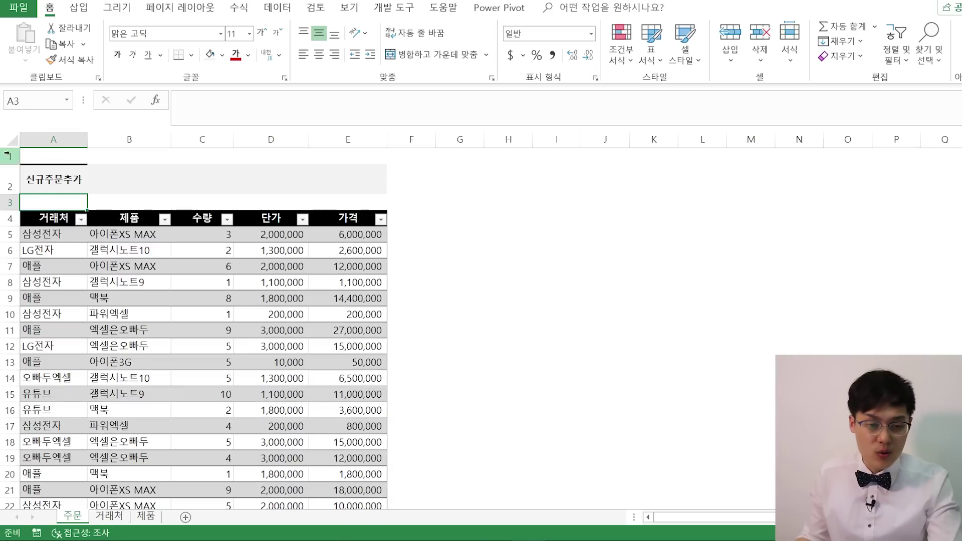
{"action": "left_click", "coordinate": [7, 200]}
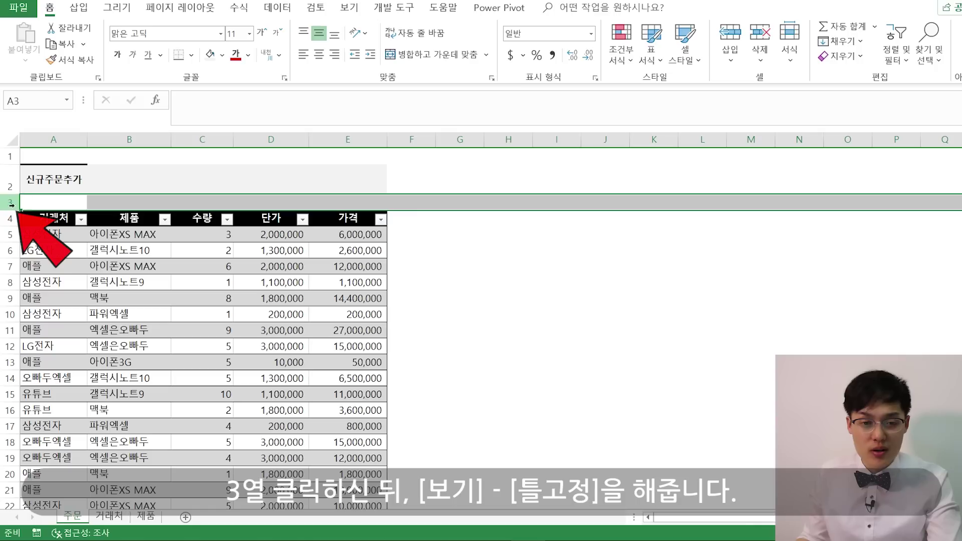
{"action": "left_click", "coordinate": [344, 10]}
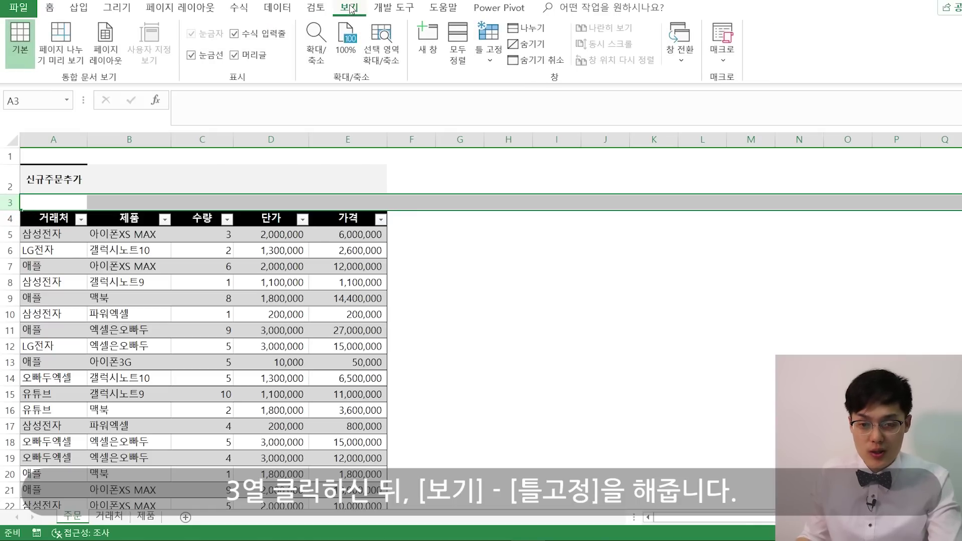
{"action": "left_click", "coordinate": [487, 57]}
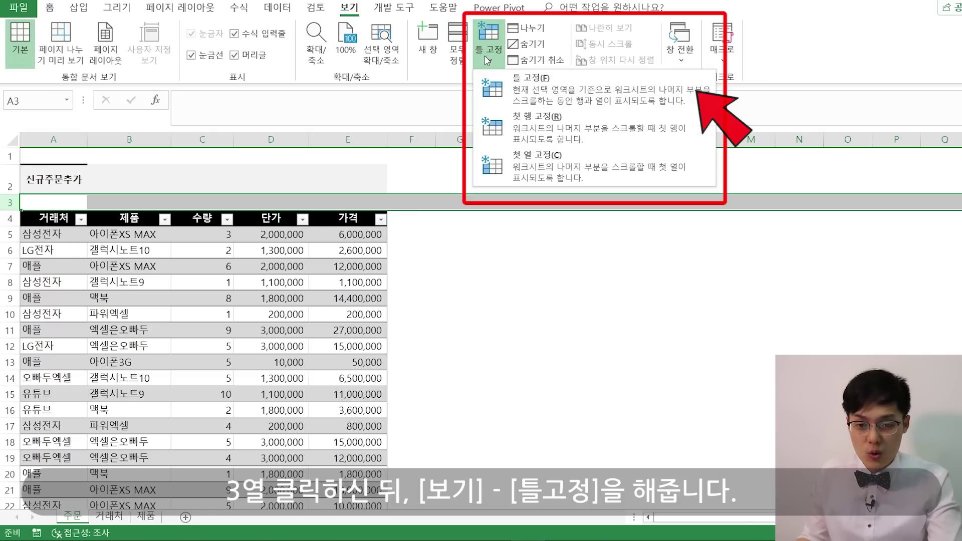
{"action": "left_click", "coordinate": [529, 93]}
Scroll through the order table to check whether the 신규주문추가 button row stays in view.
{"action": "left_click", "coordinate": [391, 251]}
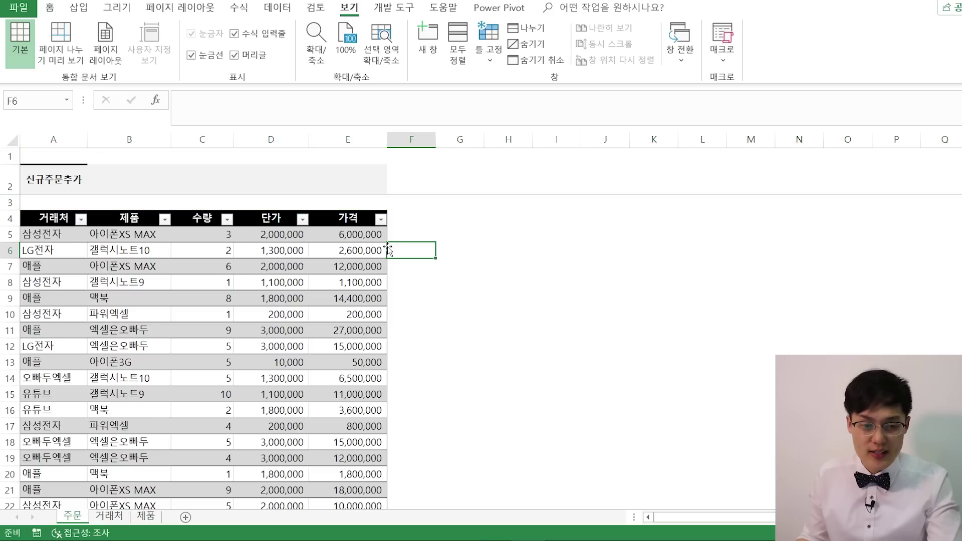
{"action": "scroll", "coordinate": [388, 254], "scroll_direction": "down", "scroll_amount": 15}
{"action": "scroll", "coordinate": [387, 253], "scroll_direction": "up", "scroll_amount": 14}
{"action": "scroll", "coordinate": [389, 253], "scroll_direction": "up", "scroll_amount": 2}
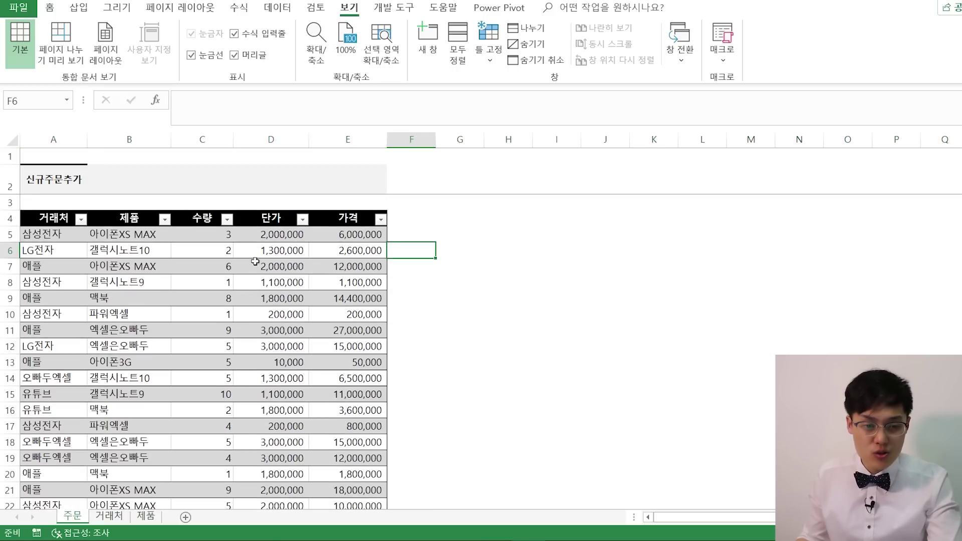
{"action": "left_click", "coordinate": [255, 311]}
{"action": "scroll", "coordinate": [255, 311], "scroll_direction": "down", "scroll_amount": 8}
{"action": "scroll", "coordinate": [255, 311], "scroll_direction": "up", "scroll_amount": 8}
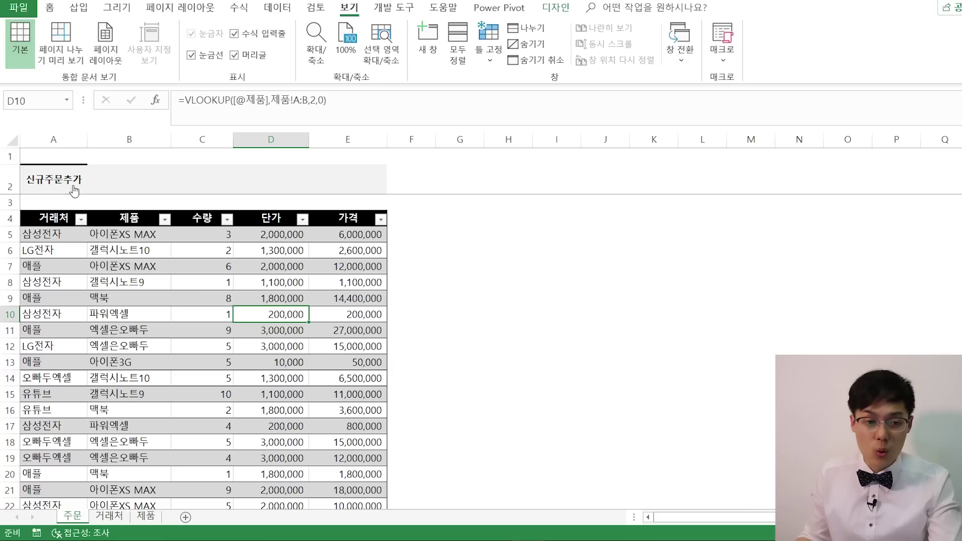
{"action": "scroll", "coordinate": [282, 315], "scroll_direction": "down", "scroll_amount": 13}
{"action": "scroll", "coordinate": [506, 303], "scroll_direction": "up", "scroll_amount": 13}
{"action": "scroll", "coordinate": [364, 301], "scroll_direction": "down", "scroll_amount": 8}
{"action": "scroll", "coordinate": [365, 302], "scroll_direction": "down", "scroll_amount": 7}
{"action": "scroll", "coordinate": [364, 302], "scroll_direction": "up", "scroll_amount": 10}
{"action": "left_click", "coordinate": [351, 266]}
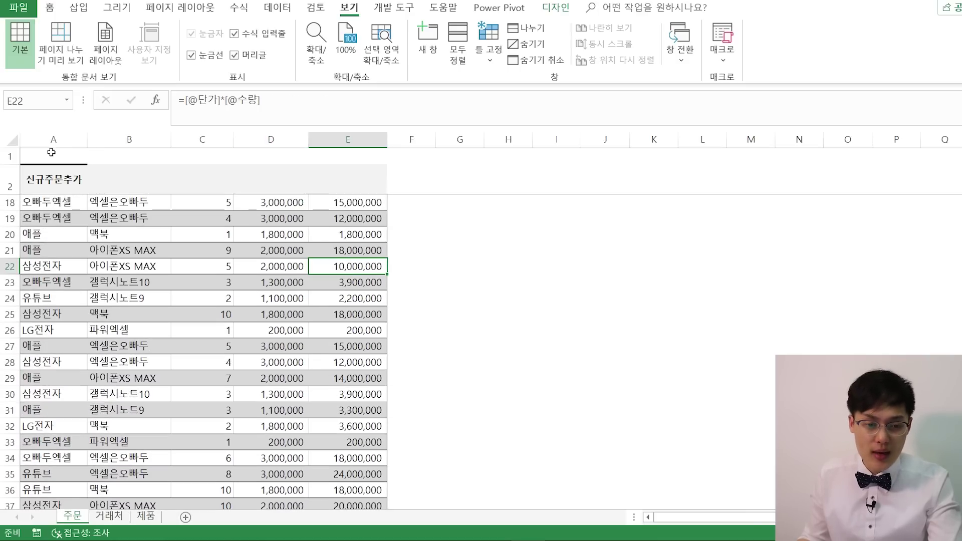
Use the frozen 신규주문추가 button to jump from the middle of the order table to its first empty row.
{"action": "left_click", "coordinate": [55, 186]}
{"action": "scroll", "coordinate": [254, 389], "scroll_direction": "down", "scroll_amount": 5}
{"action": "scroll", "coordinate": [241, 371], "scroll_direction": "up", "scroll_amount": 6}
{"action": "scroll", "coordinate": [230, 356], "scroll_direction": "up", "scroll_amount": 13}
{"action": "scroll", "coordinate": [131, 280], "scroll_direction": "down", "scroll_amount": 14}
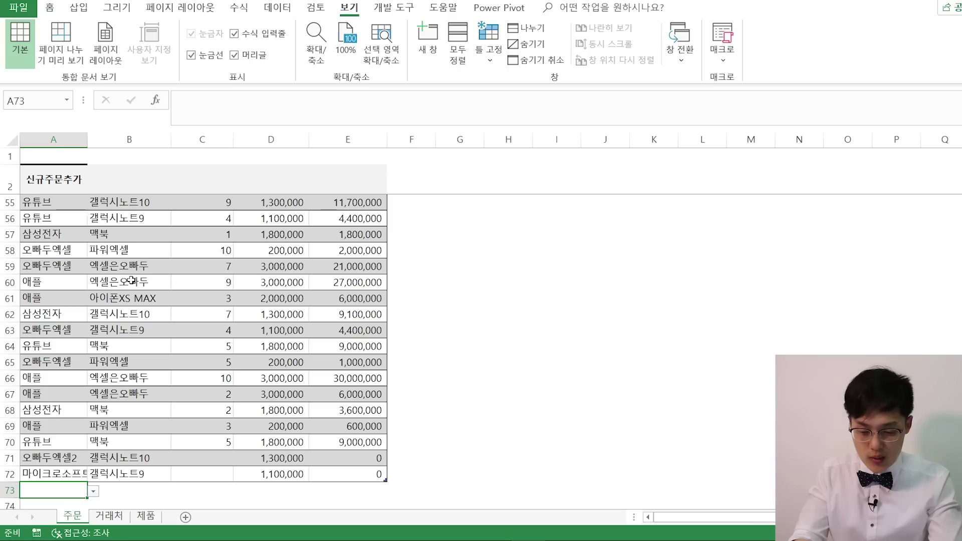
Enter a new order in row 73 with 거래처 LG전자, 제품 갤럭시노트9 and 수량 5.
{"action": "key", "text": "alt+Down"}
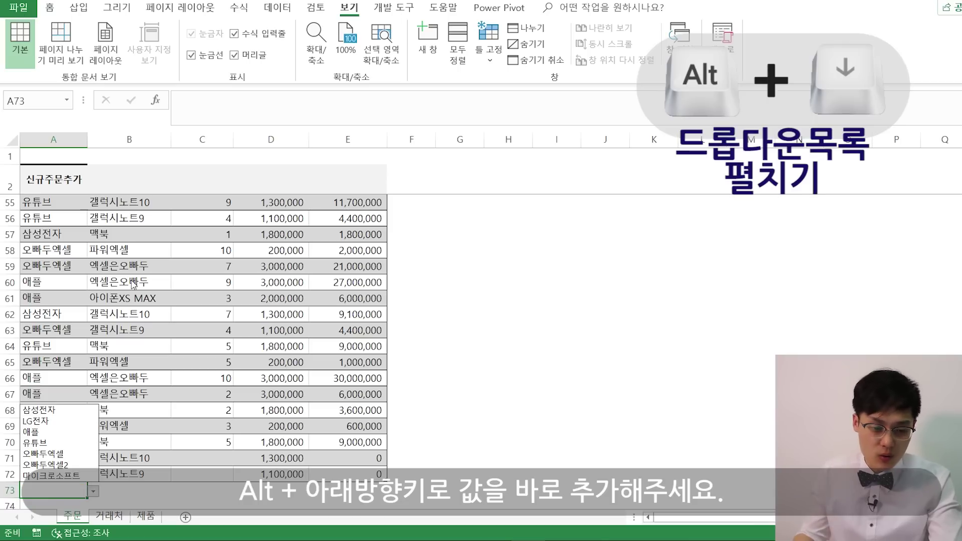
{"action": "key", "text": "Down"}
{"action": "key", "text": "Return"}
{"action": "key", "text": "Right"}
{"action": "key", "text": "alt+Down"}
{"action": "key", "text": "Down"}
{"action": "key", "text": "Return"}
{"action": "key", "text": "Right"}
{"action": "type", "text": "5"}
Fill in the missing 수량 of the orders in rows 71 and 72 with 2.
{"action": "key", "text": "Up"}
{"action": "key", "text": "Up"}
{"action": "type", "text": "2"}
{"action": "key", "text": "Return"}
Jump to the next empty row with the 신규주문추가 button and add an order for 삼성전자, 갤럭시노트9, 수량 1.
{"action": "left_click", "coordinate": [348, 379]}
{"action": "scroll", "coordinate": [336, 343], "scroll_direction": "up", "scroll_amount": 17}
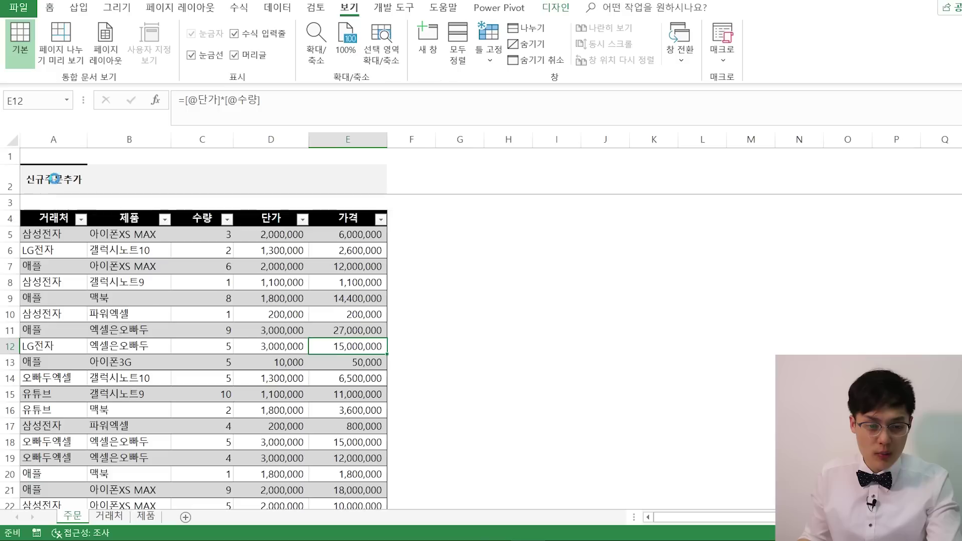
{"action": "left_click", "coordinate": [55, 182]}
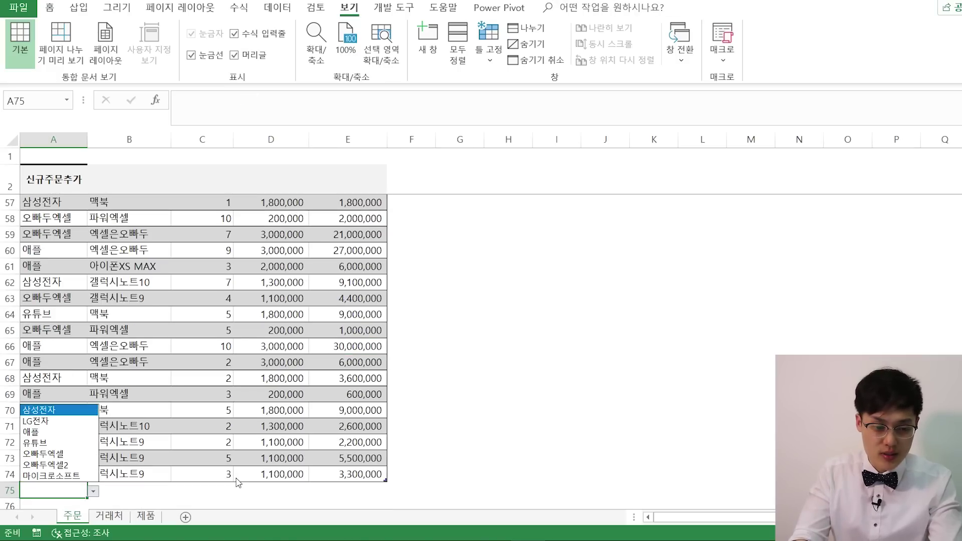
{"action": "key", "text": "Return"}
{"action": "key", "text": "Tab"}
{"action": "key", "text": "alt+Down"}
{"action": "key", "text": "Down"}
{"action": "key", "text": "Down"}
{"action": "key", "text": "Return"}
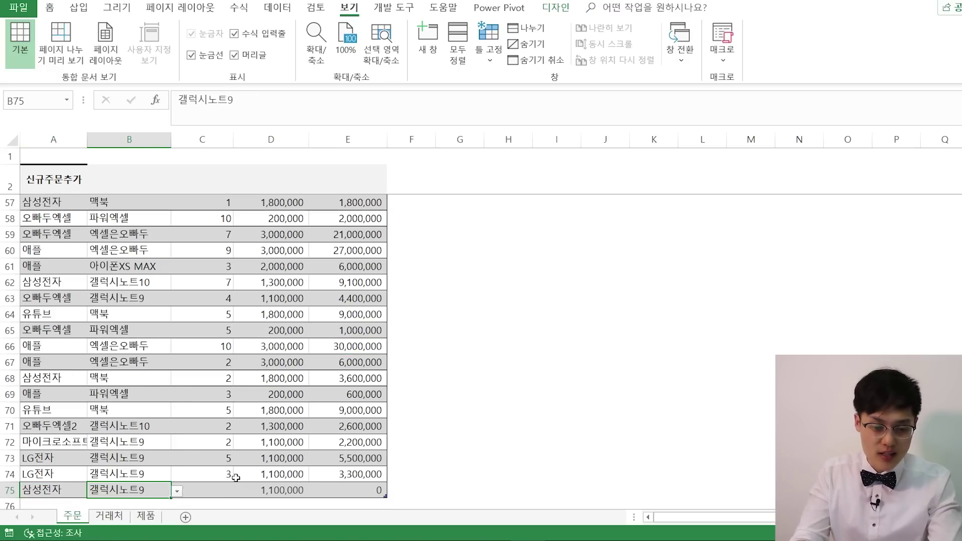
{"action": "key", "text": "Tab"}
{"action": "type", "text": "1"}
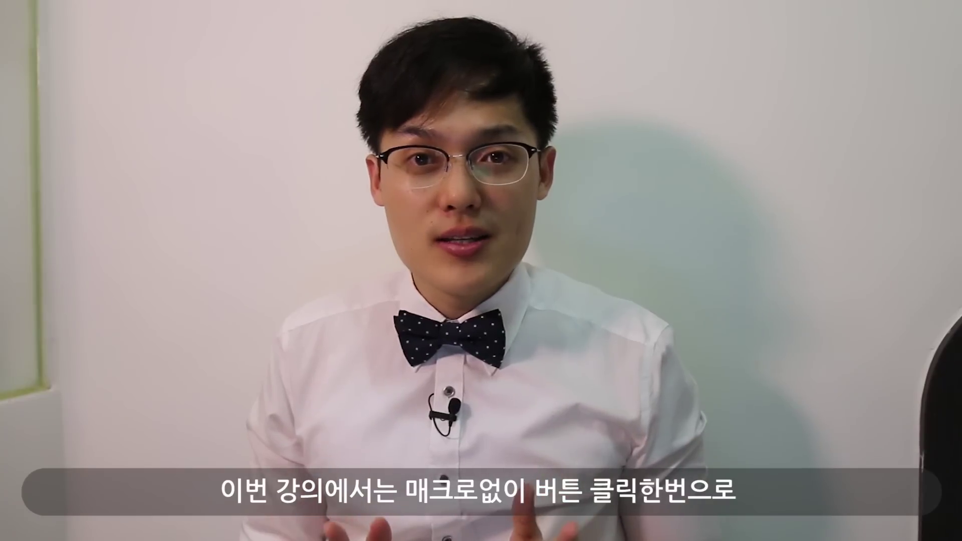